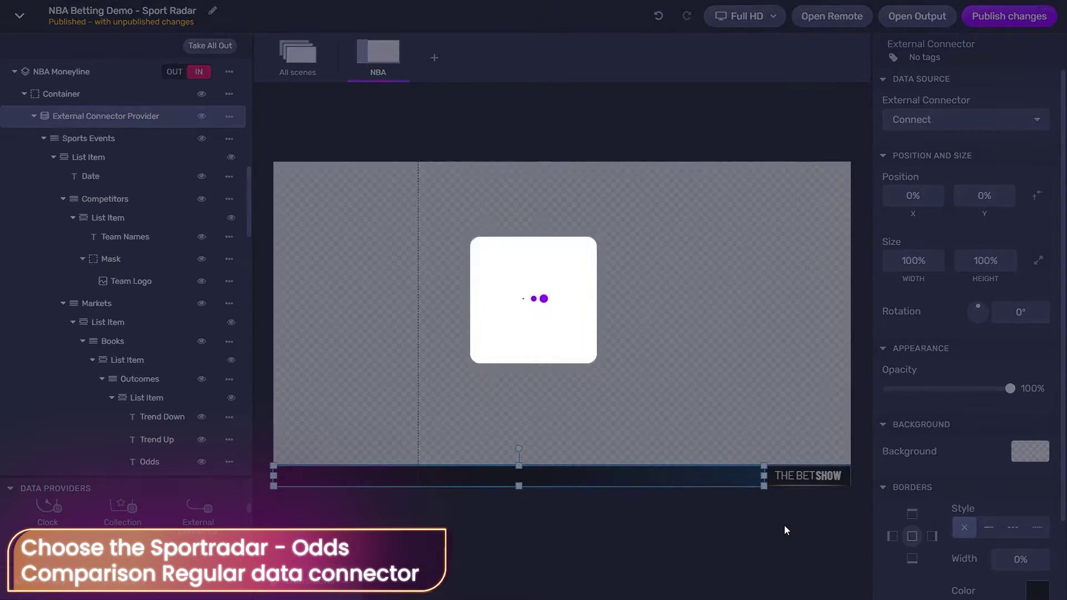
Step: Choose Tournament Schedule as the table for the connector's dataset
click(469, 302)
text(sched)
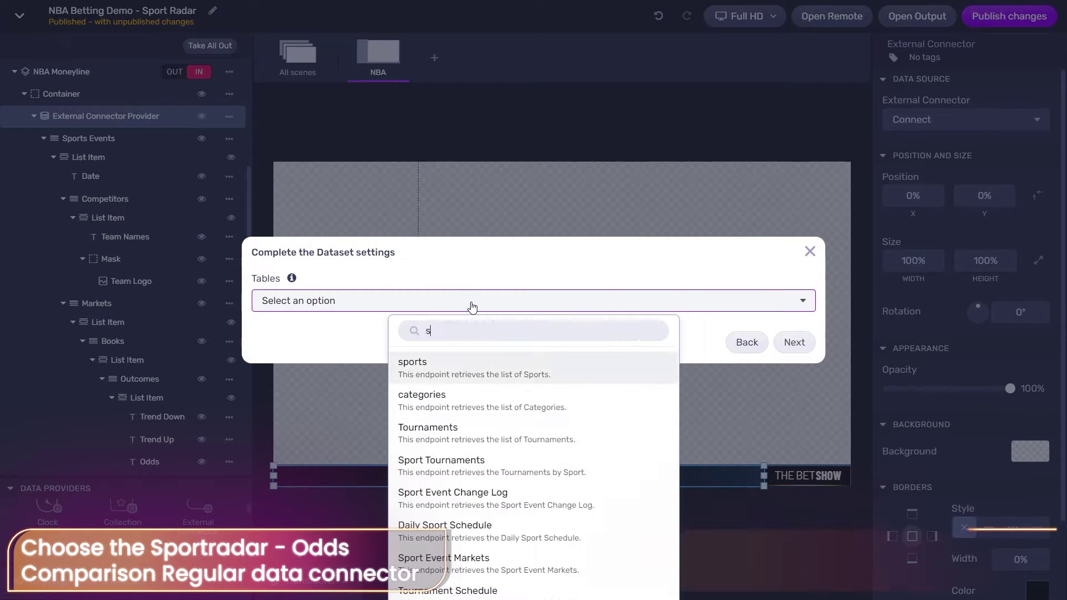
click(498, 412)
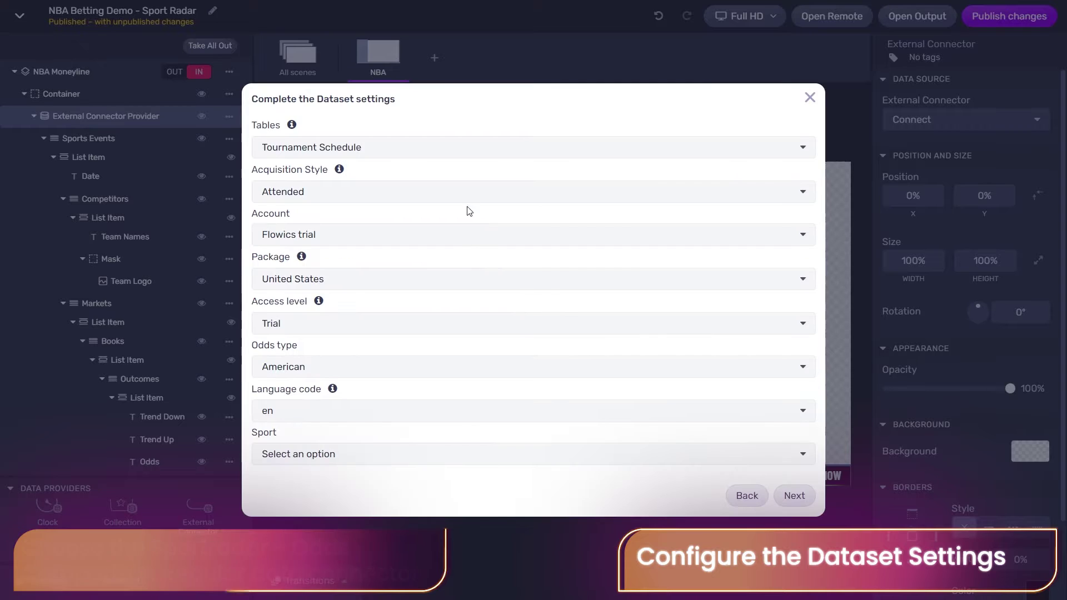
Step: Set the dataset's sport to Basketball and its tournament to NBA
click(432, 452)
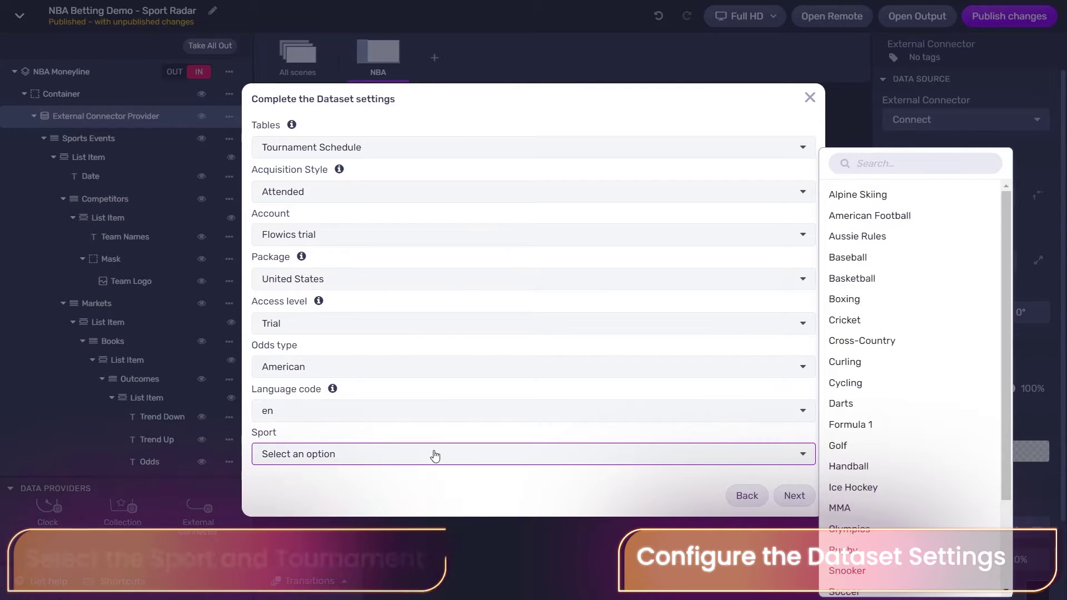
text(bask)
click(525, 526)
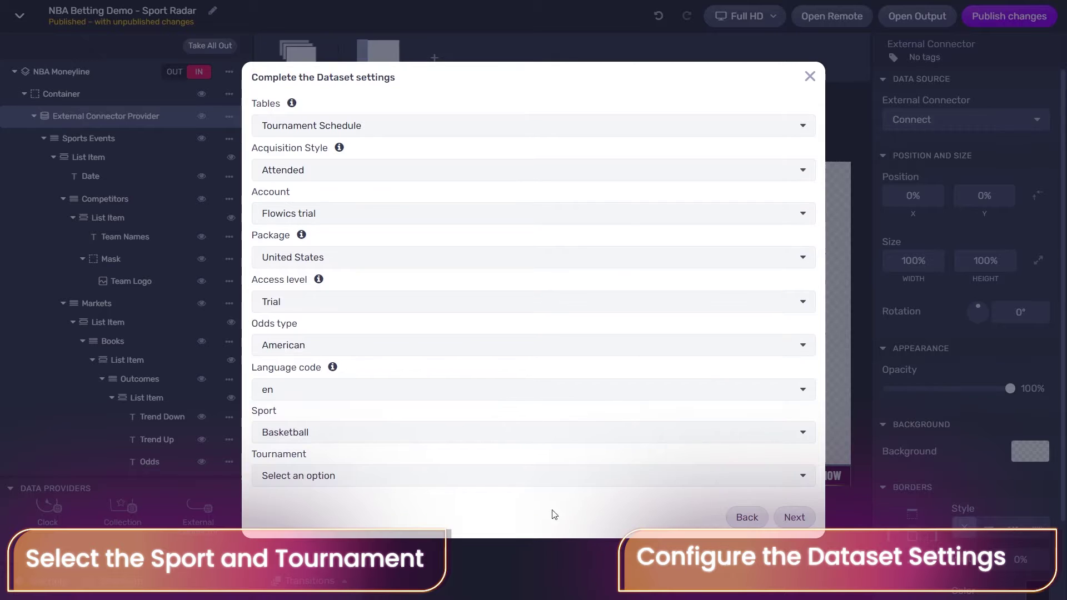
click(568, 476)
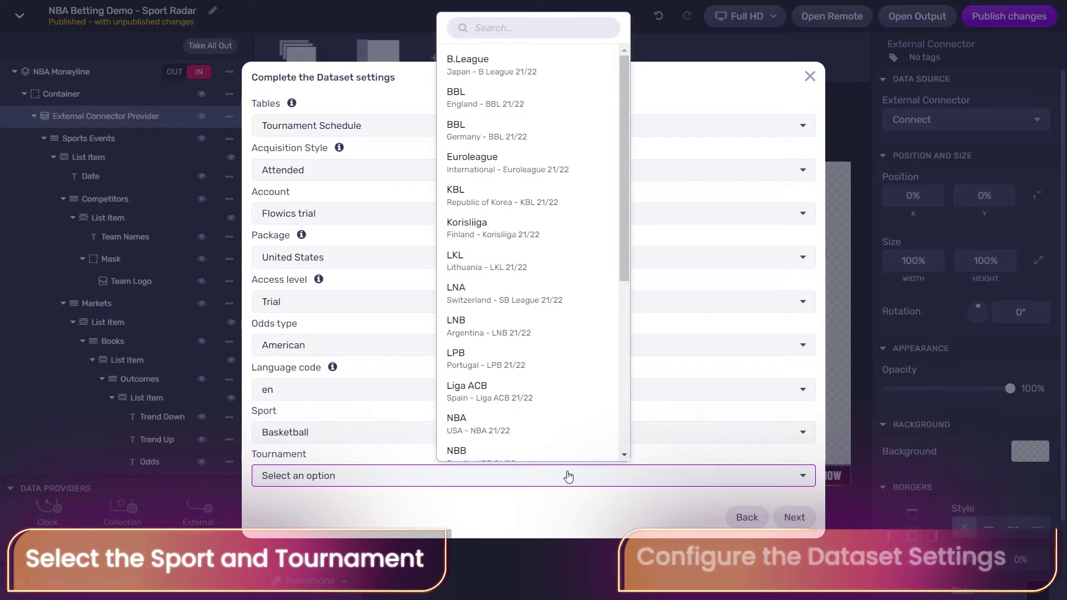
text(nba)
click(537, 556)
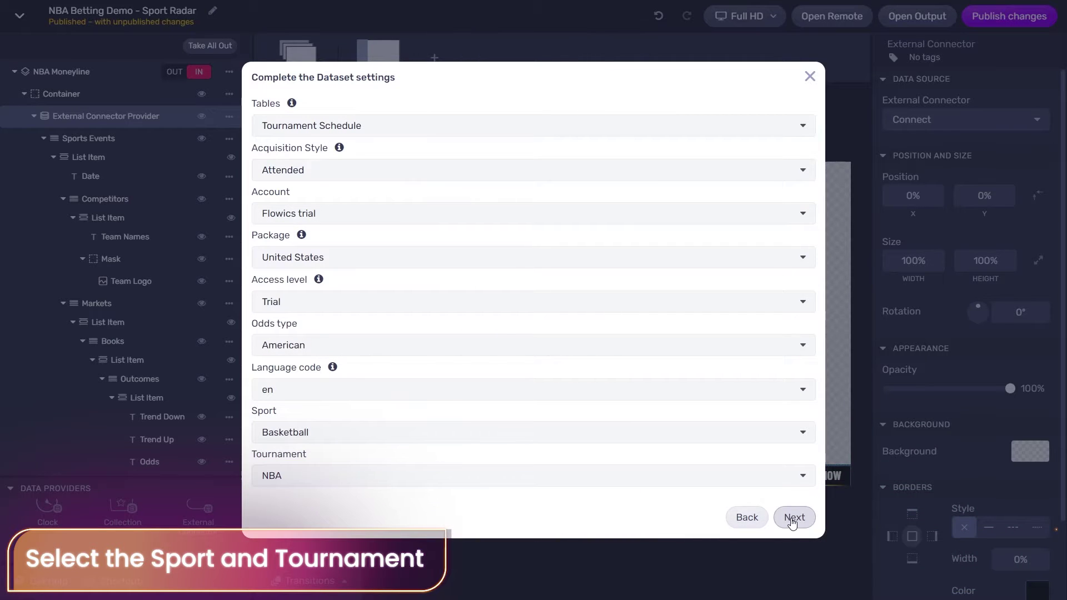
Step: Create the dataset with scheduled dates filtered from 2022-01-01 to 2022-02-28 and a timezone matching "new"
scroll(666, 483, down, 3)
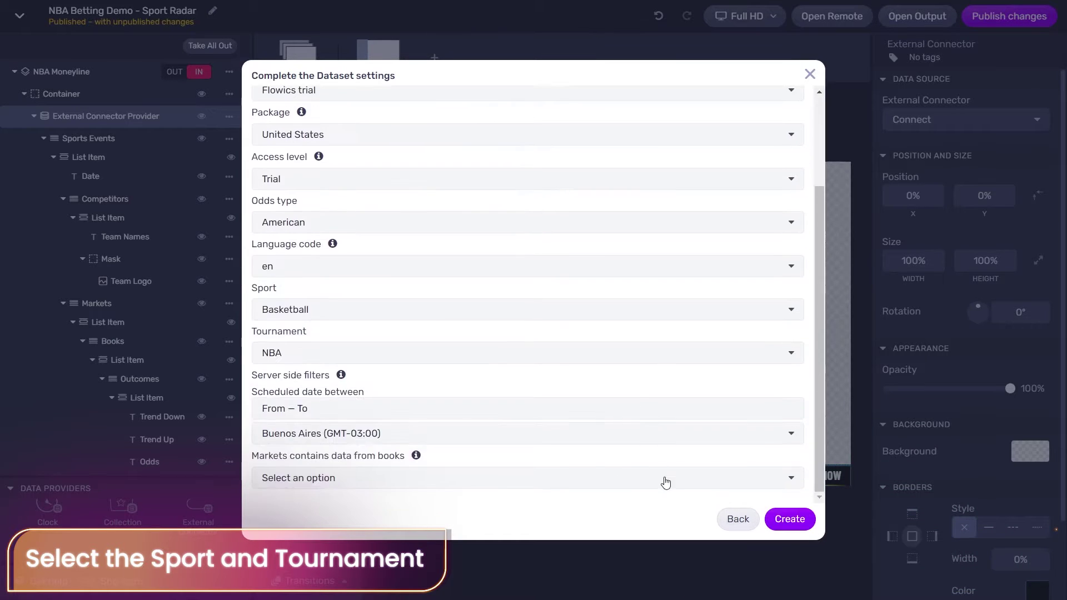
click(628, 415)
click(444, 196)
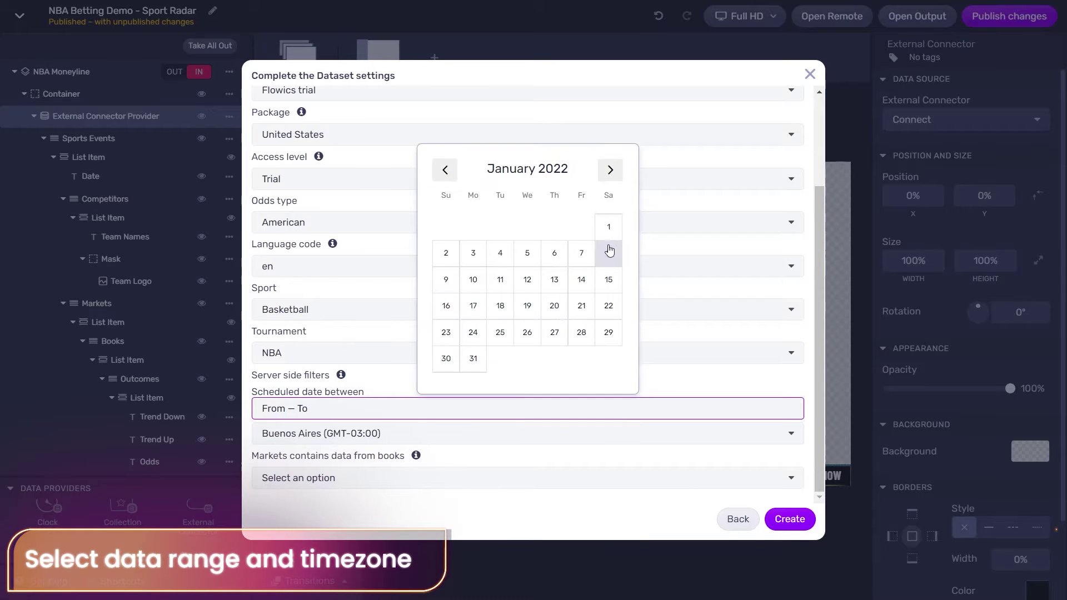
click(609, 170)
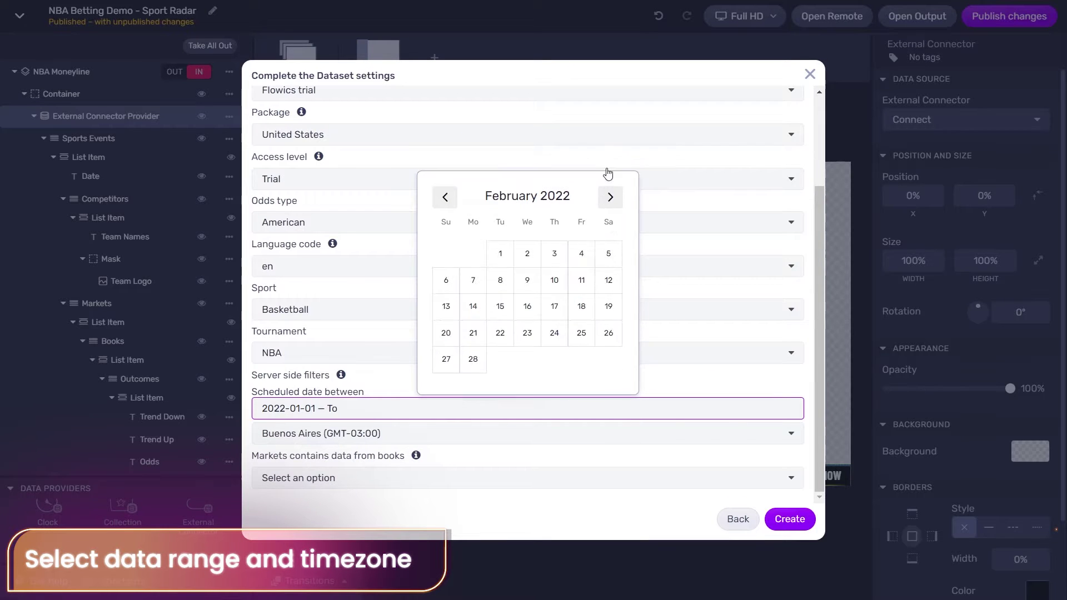
click(472, 360)
click(512, 434)
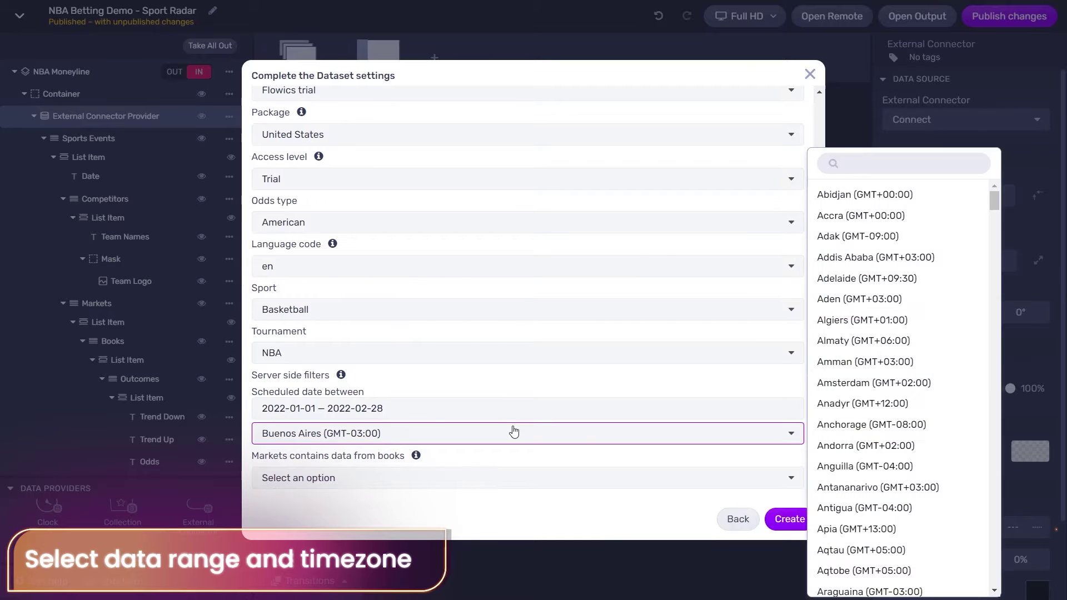
text(new)
click(500, 516)
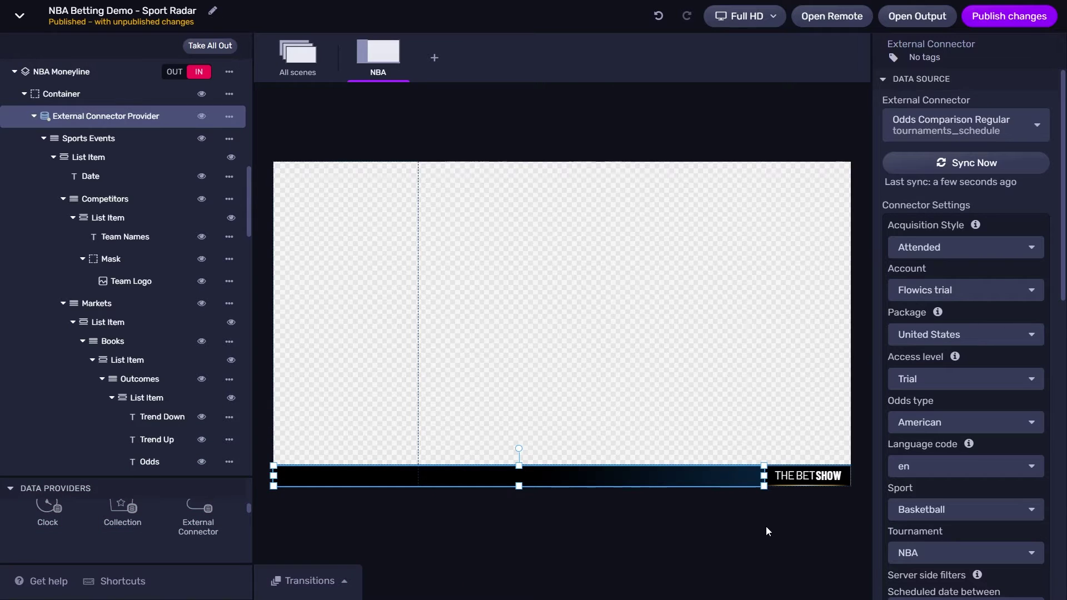
Step: Bind the Sports Events list to the sport_events array from the External Connector Provider
click(95, 139)
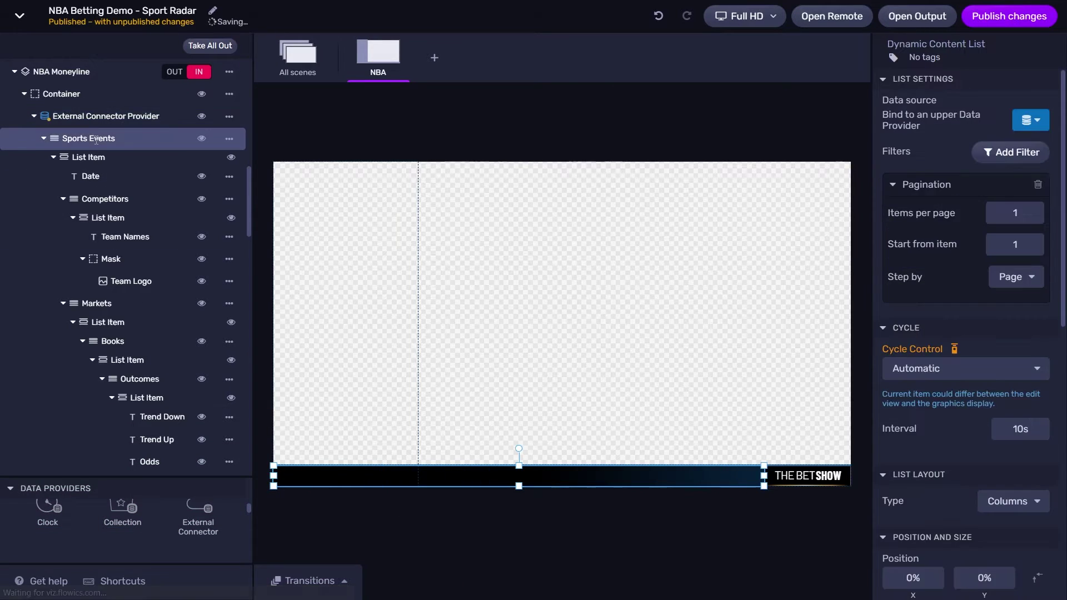
click(1031, 120)
click(978, 170)
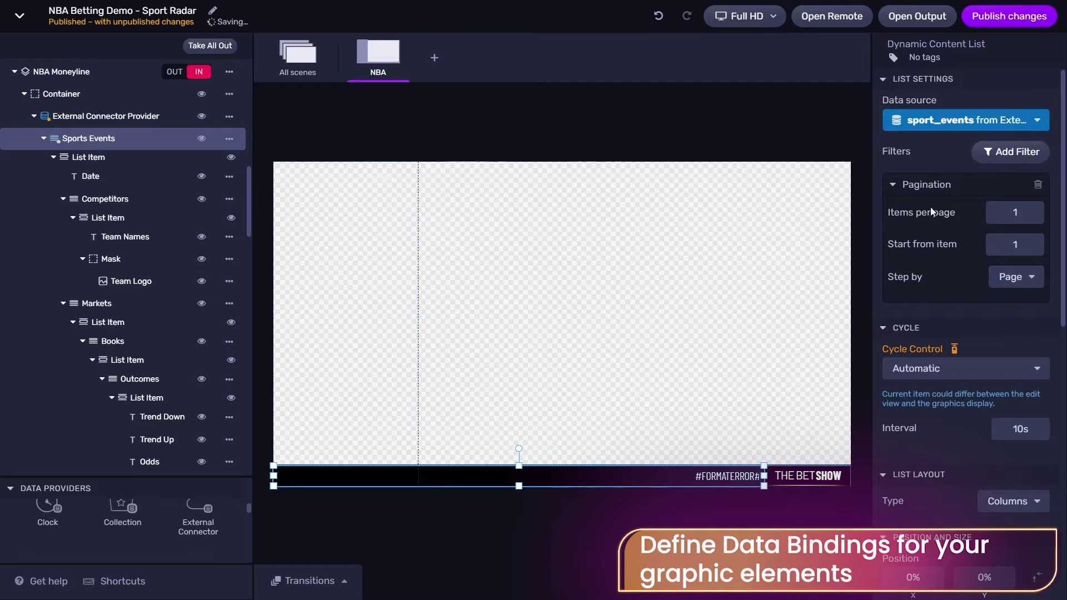
Step: Bind the Date text to the scheduled variable from Sports Events
click(98, 179)
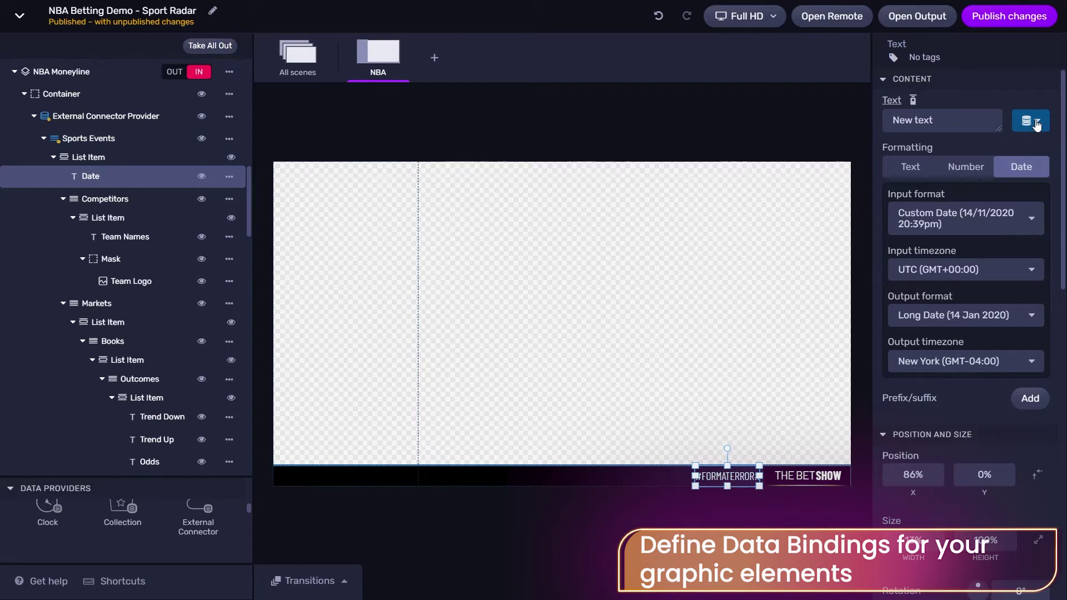
click(1035, 120)
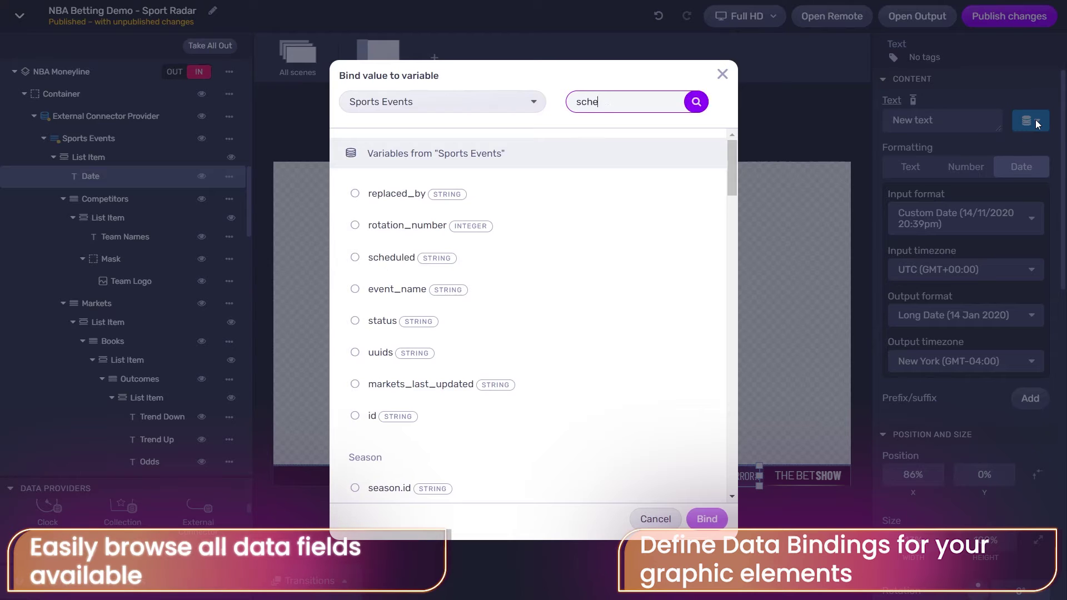
key(Return)
click(524, 259)
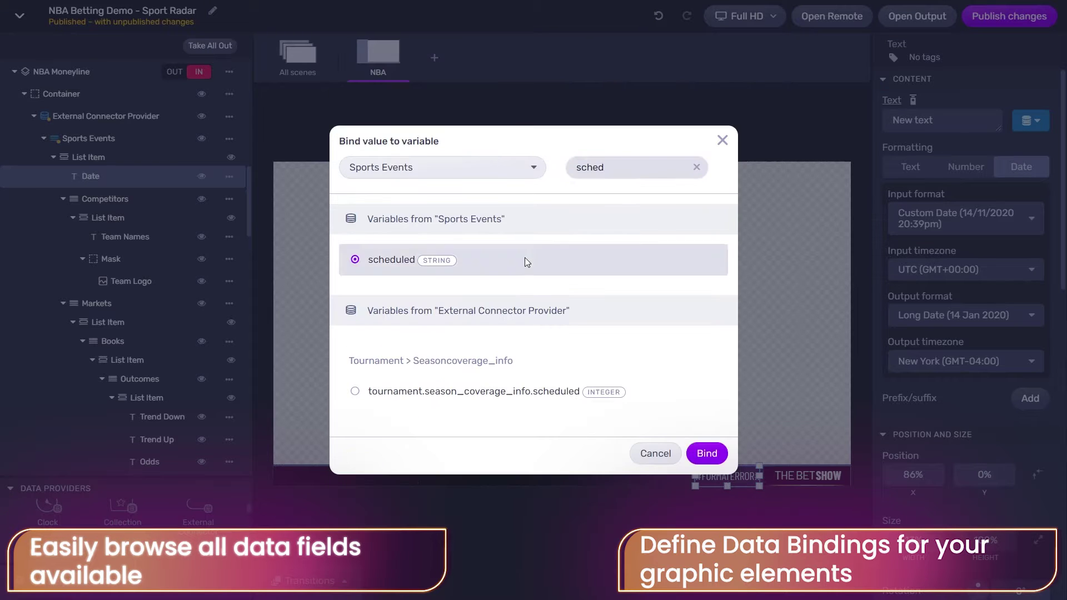
click(704, 455)
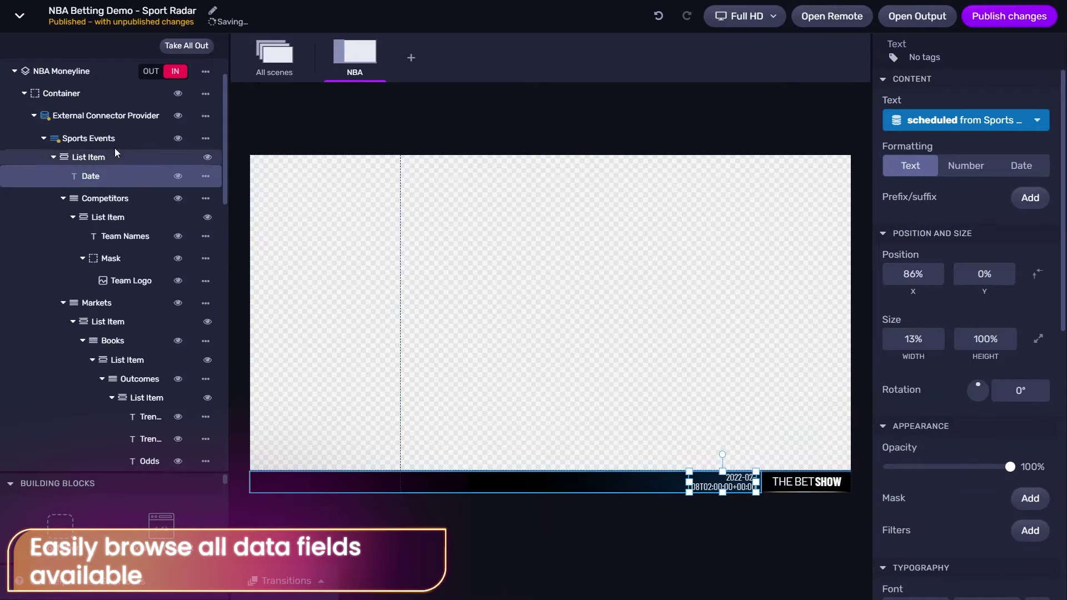
Step: Examine the External Connector Provider's JSON payload, looking at the scheduled field inside sport_events
click(121, 117)
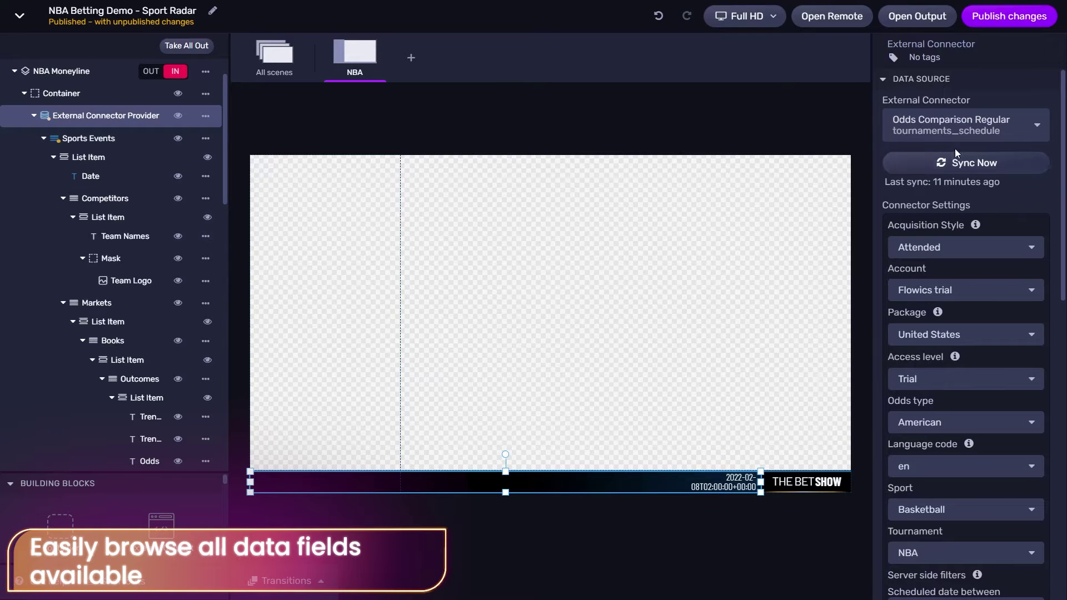
click(966, 130)
click(935, 216)
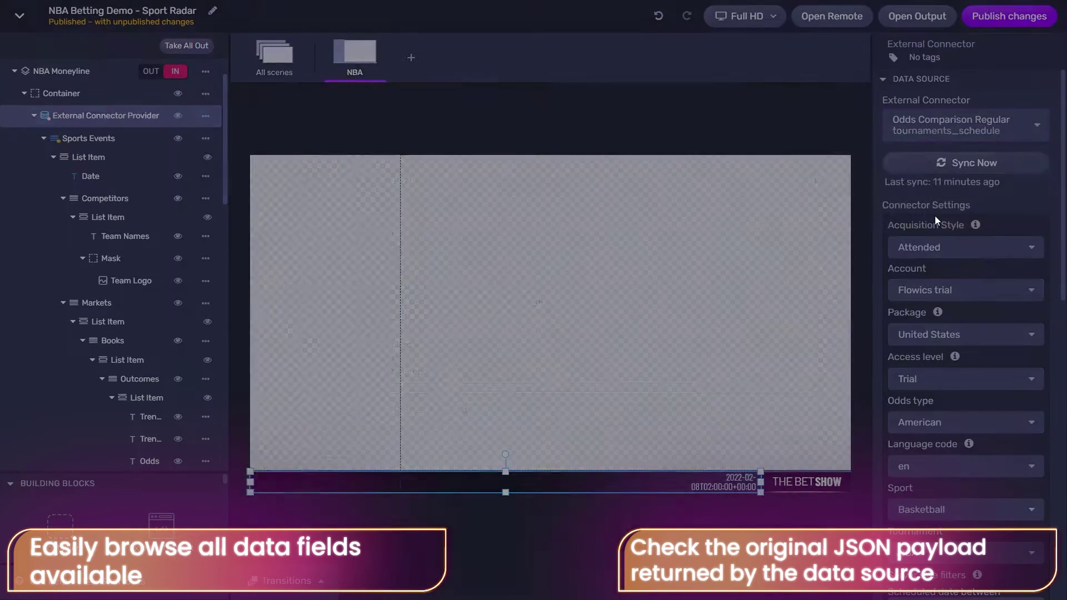
scroll(378, 254, down, 3)
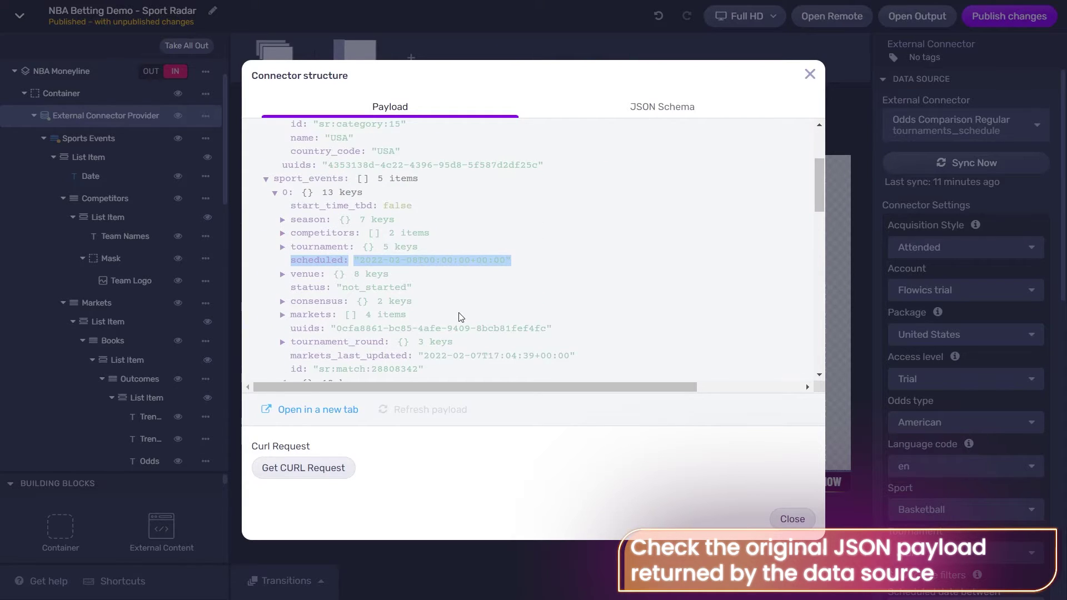
click(793, 519)
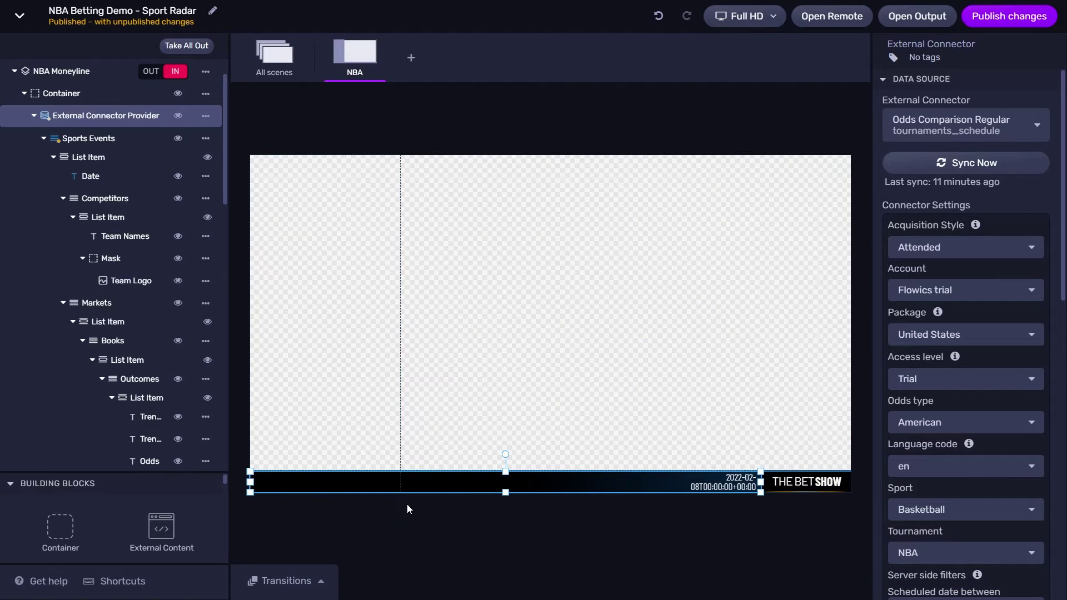
Step: Bind the Competitors list to the competitors array from Sports Events
click(106, 199)
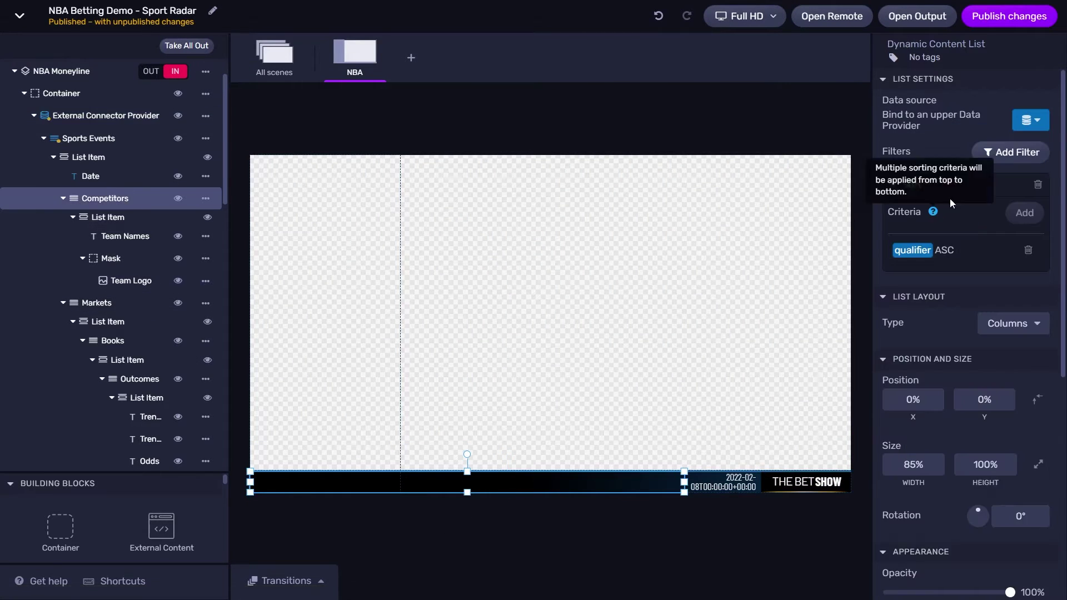
click(1030, 119)
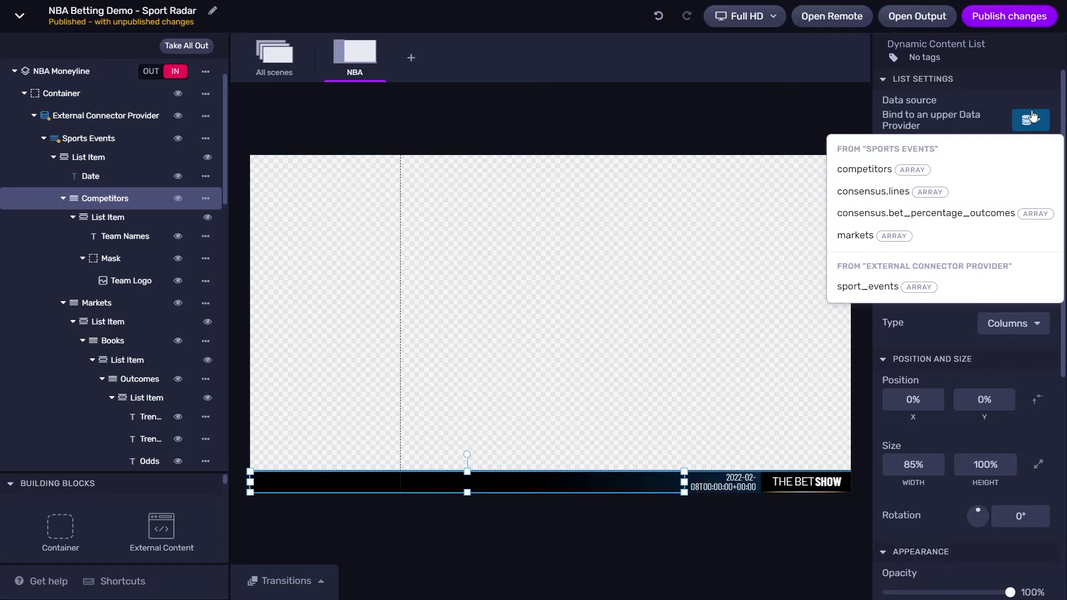
click(1001, 168)
Step: Bind the Team Names text to the name variable from Competitors
click(145, 238)
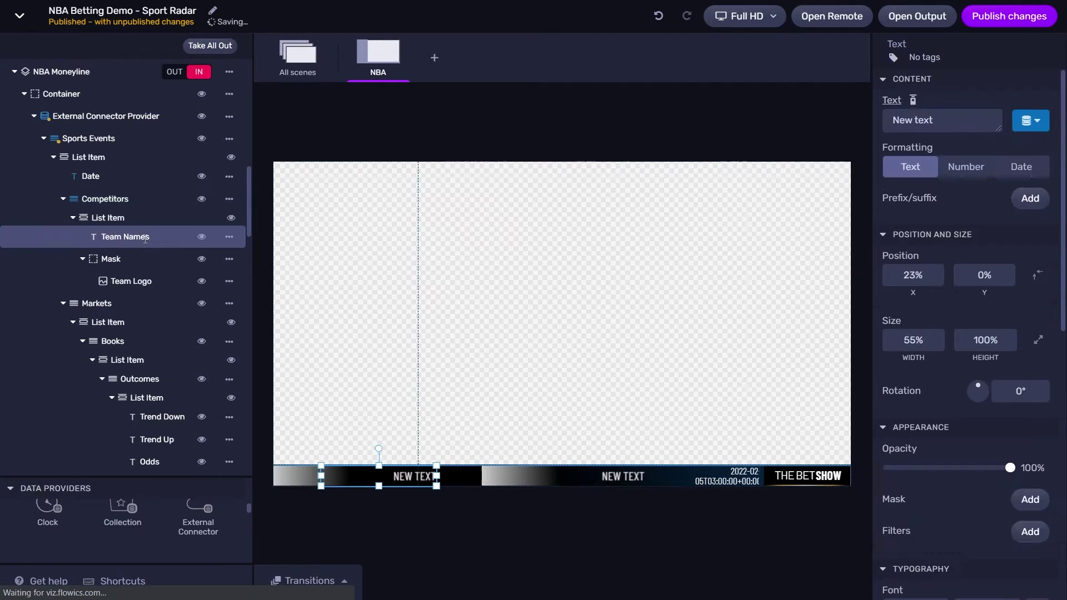
click(1028, 117)
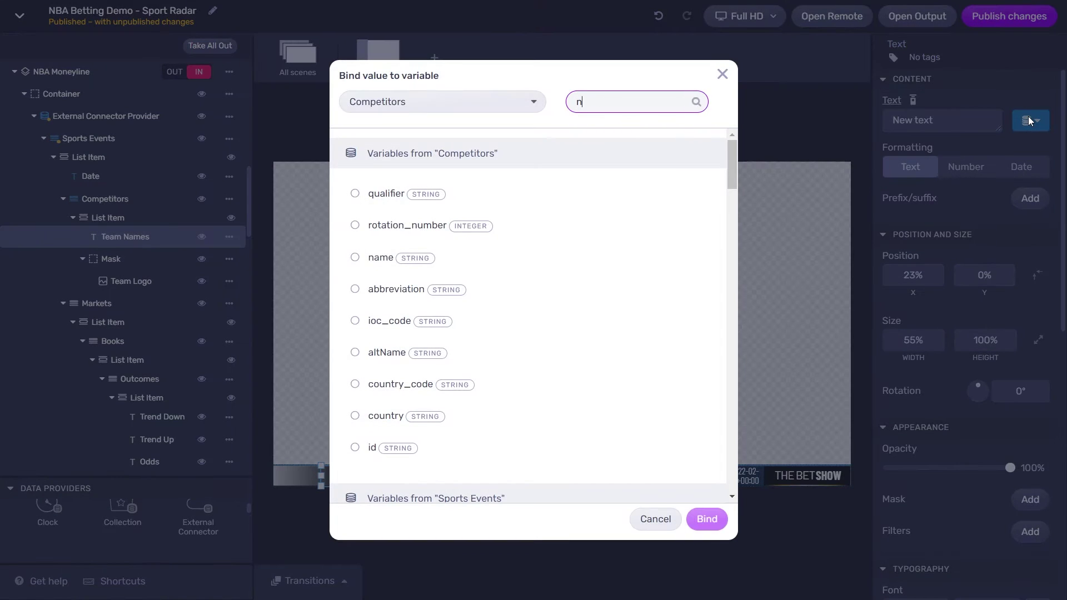
click(605, 194)
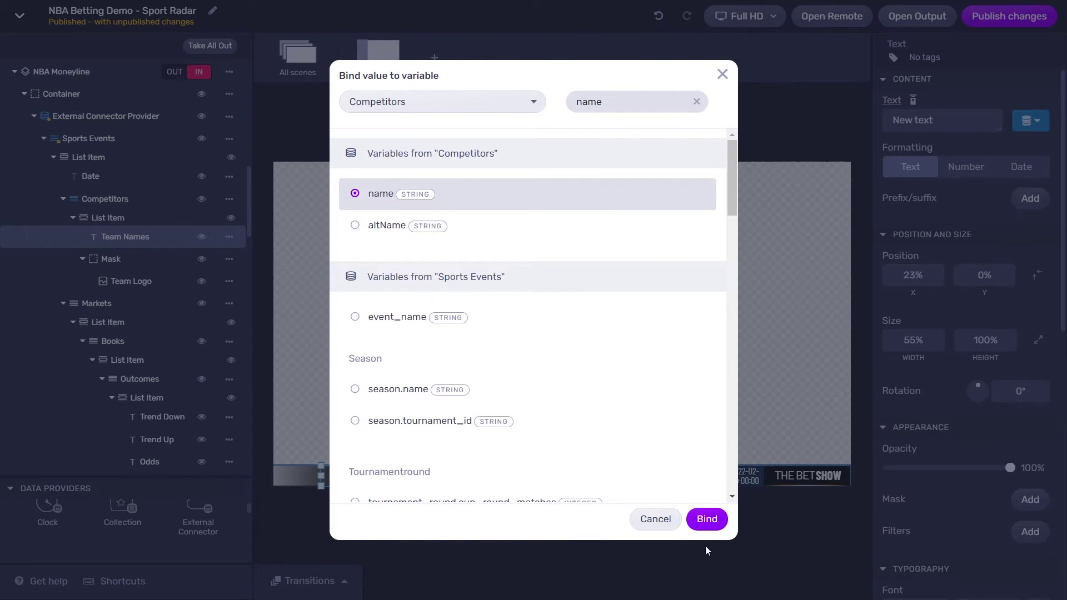
click(707, 519)
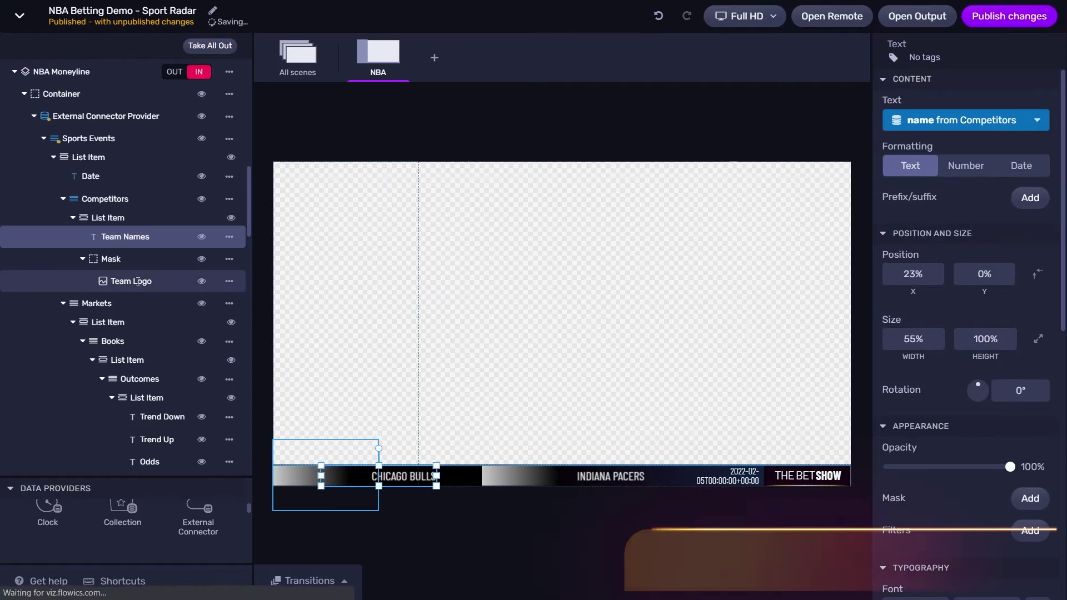
Step: Bind the Team Logo image source to logoUrl from Competitors
click(131, 282)
click(1031, 110)
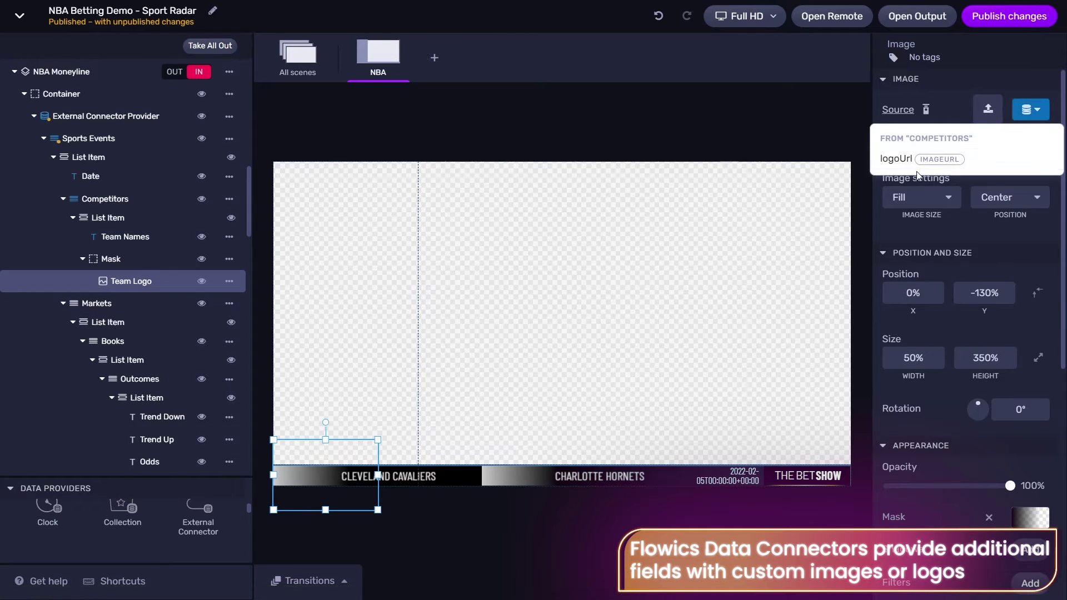
click(990, 169)
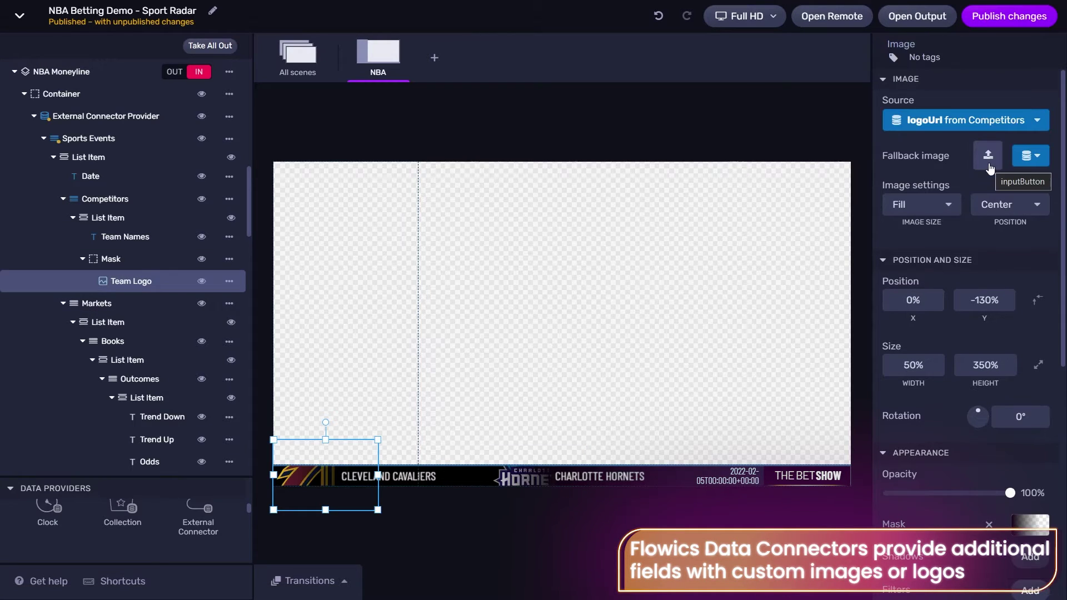
Step: Bind the Markets list to the markets array from Sports Events
click(183, 303)
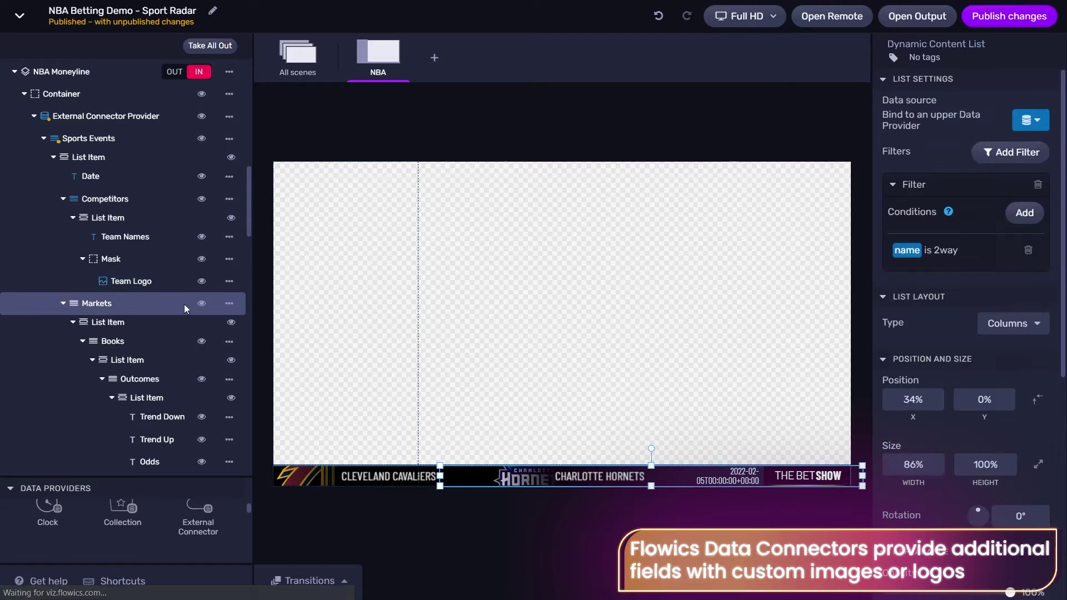
click(1032, 122)
click(944, 240)
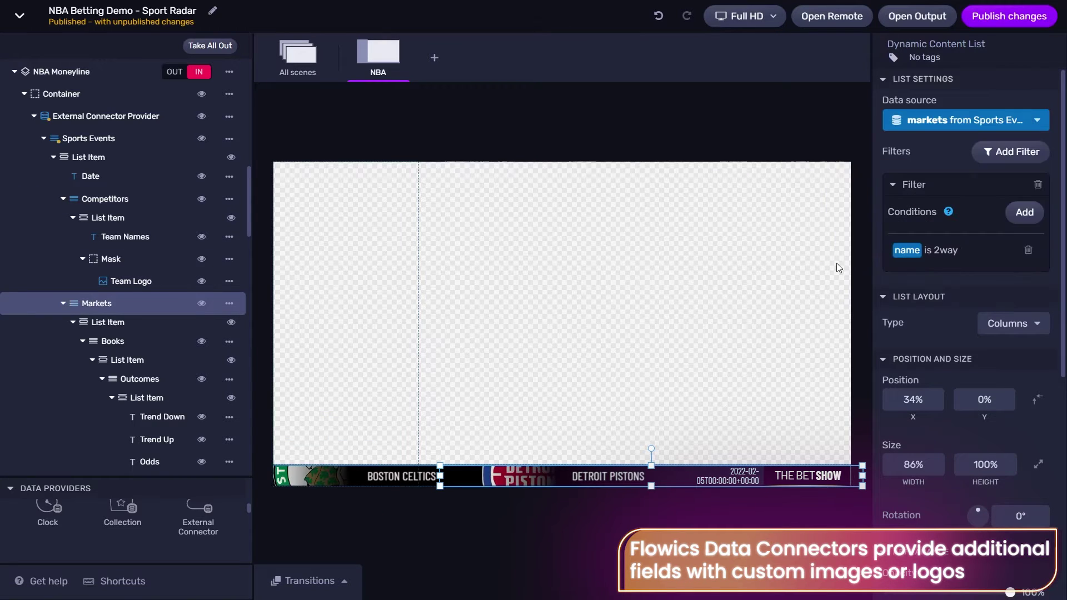
Step: Bind the Books list to books from Markets and the Outcomes list to outcomes from Books
click(1031, 120)
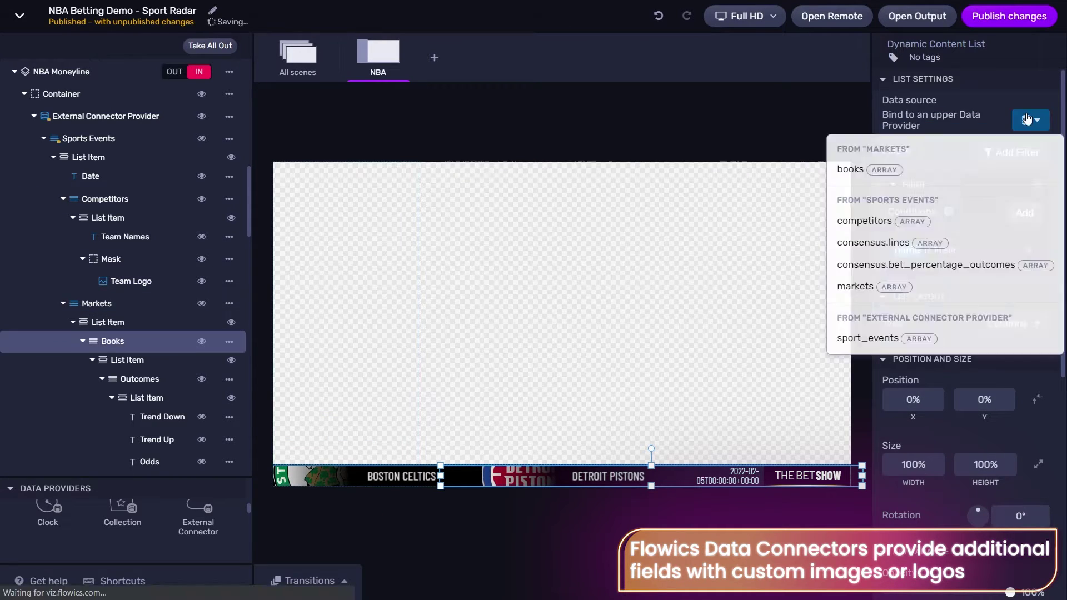
click(933, 171)
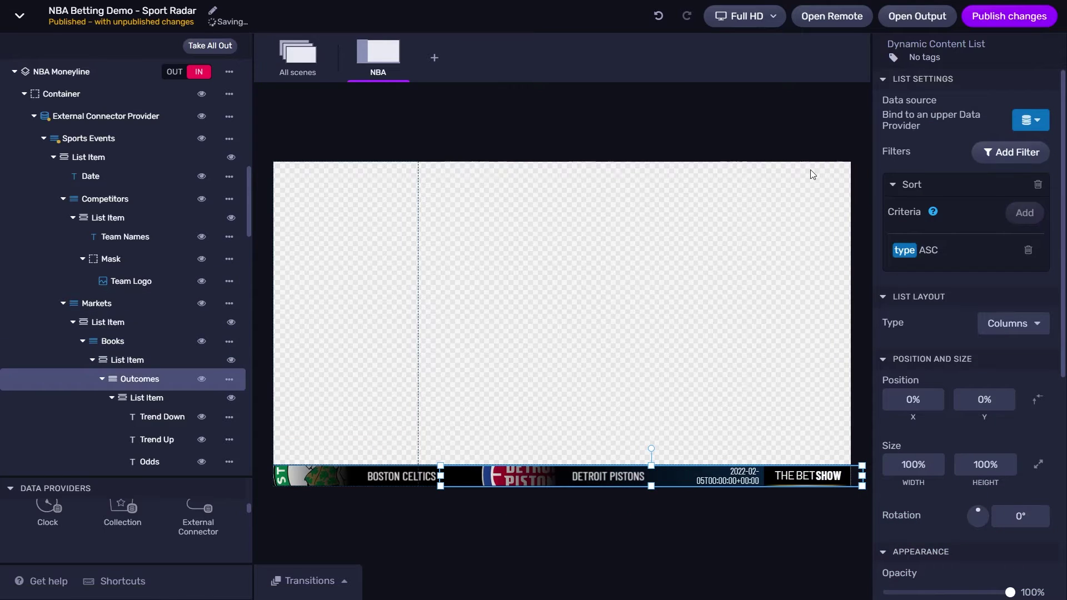
click(1027, 121)
click(956, 167)
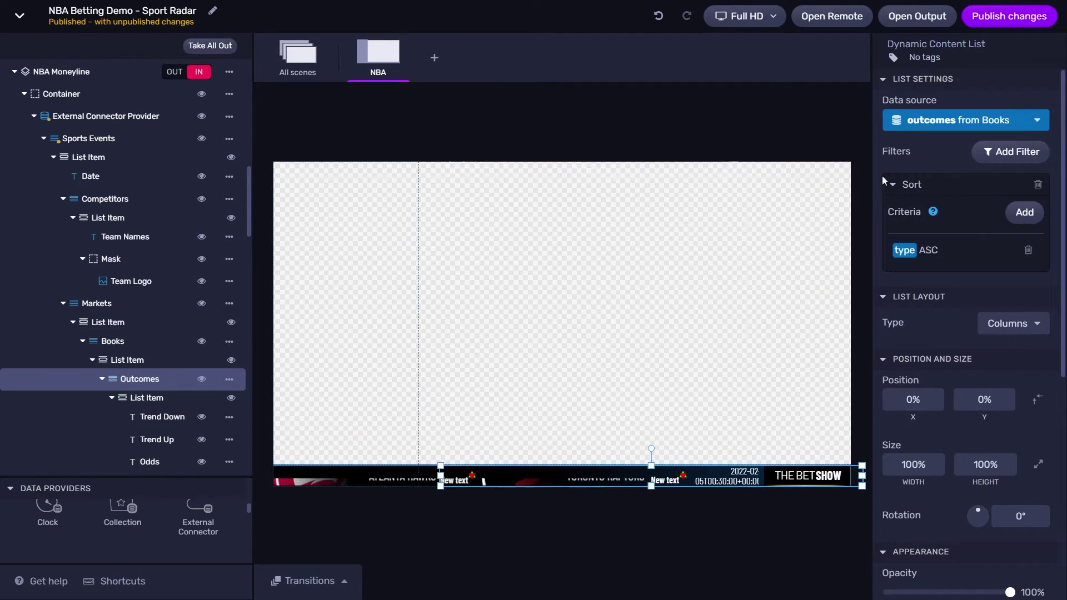
Step: Bind the Odds text in the Outcomes list to the odds variable from Outcomes
click(145, 461)
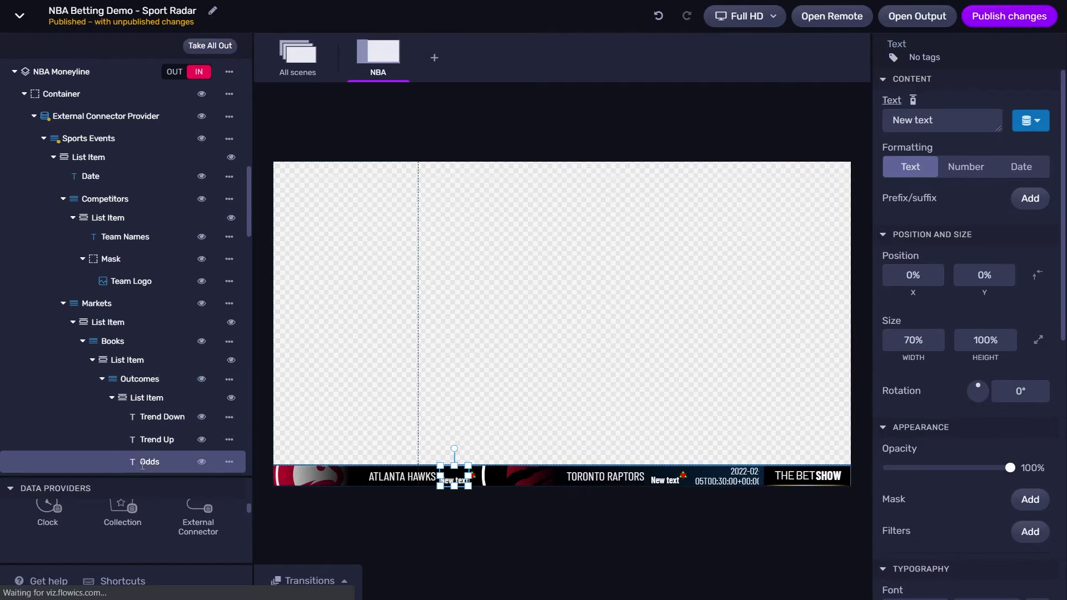
click(1036, 123)
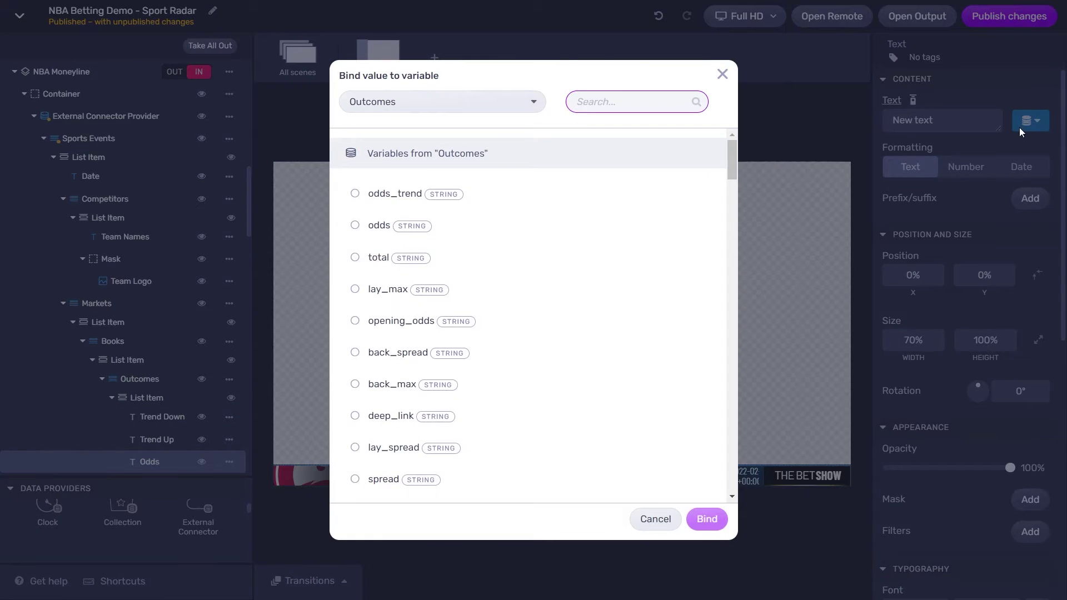
text(odds)
key(Return)
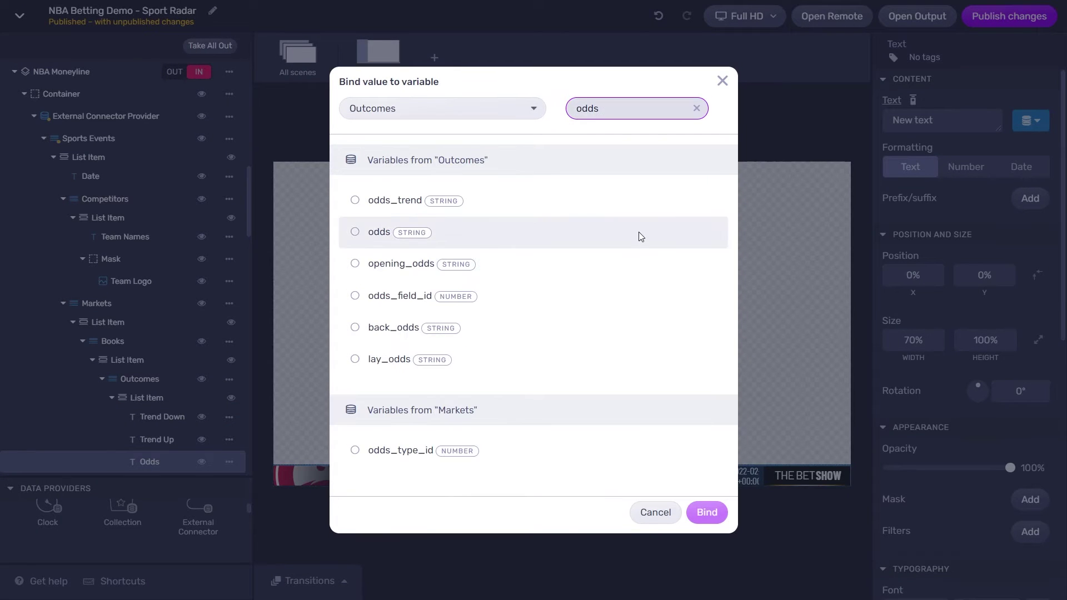
click(633, 235)
click(707, 513)
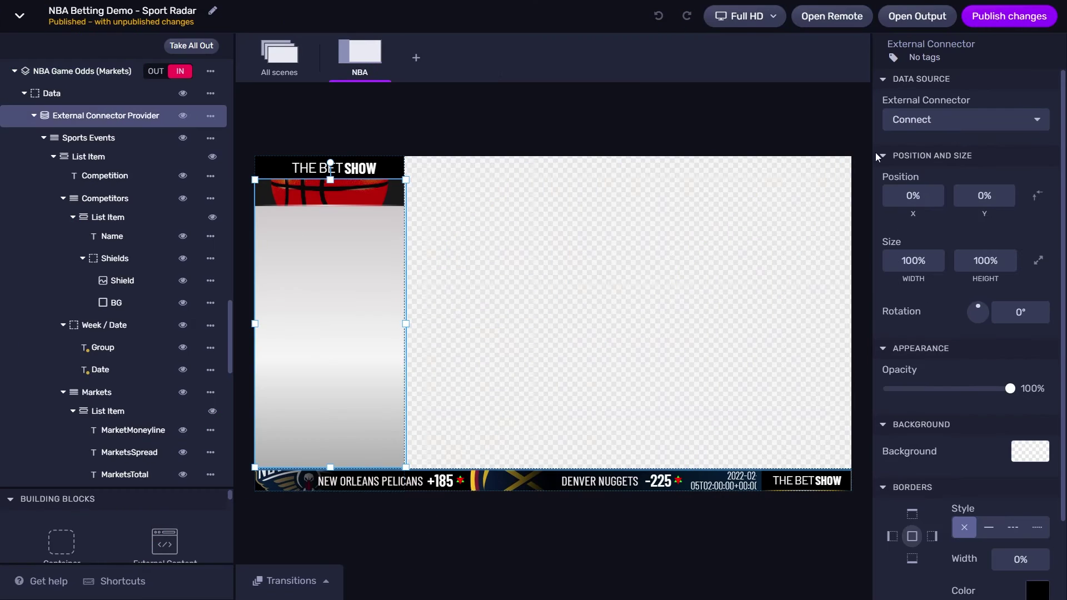
Step: Connect the NBA Game Odds (Markets) data provider to Odds Comparison Regular using the Tournament Schedule table
click(979, 119)
click(676, 134)
scroll(356, 389, down, 5)
click(358, 395)
click(780, 523)
click(577, 303)
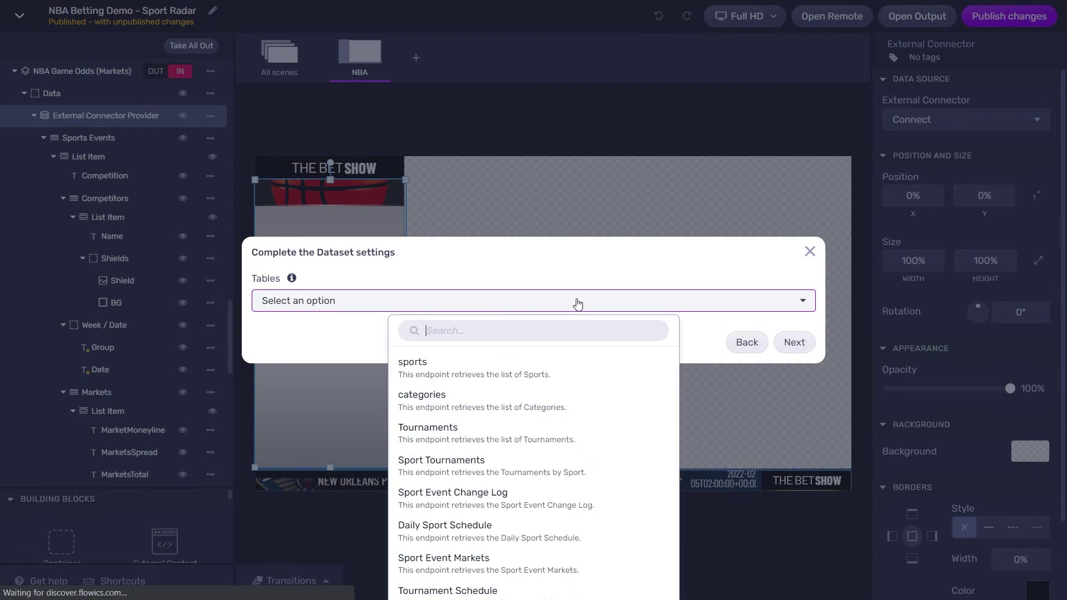
text(sched)
key(Down)
key(Return)
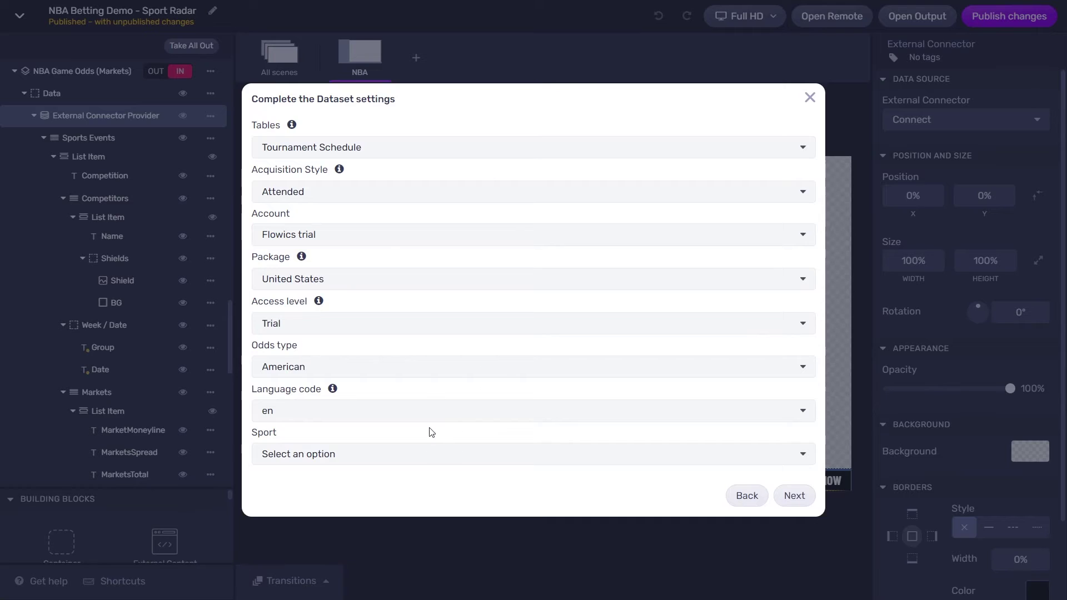
Step: Set the dataset's sport to Basketball and its tournament to NBA, and finish the connector setup
click(432, 454)
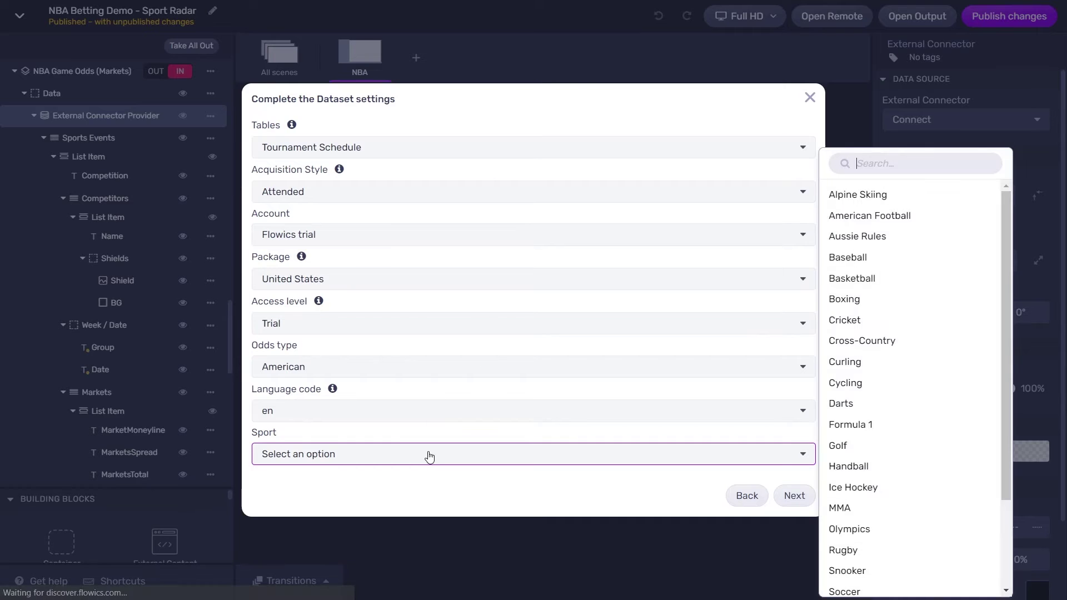
text(bask)
click(486, 515)
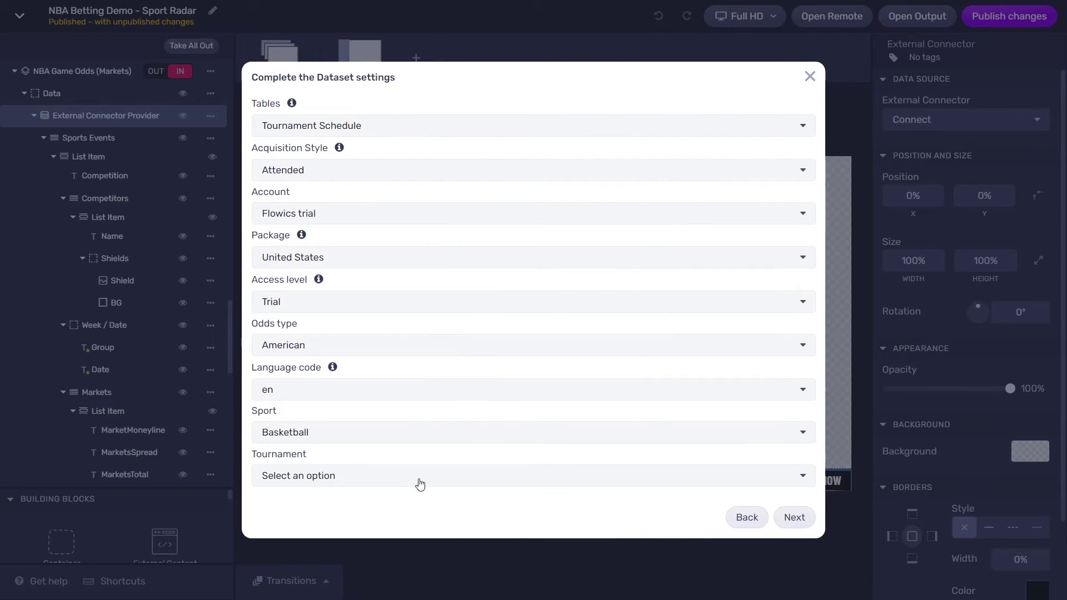
click(418, 477)
text(nba)
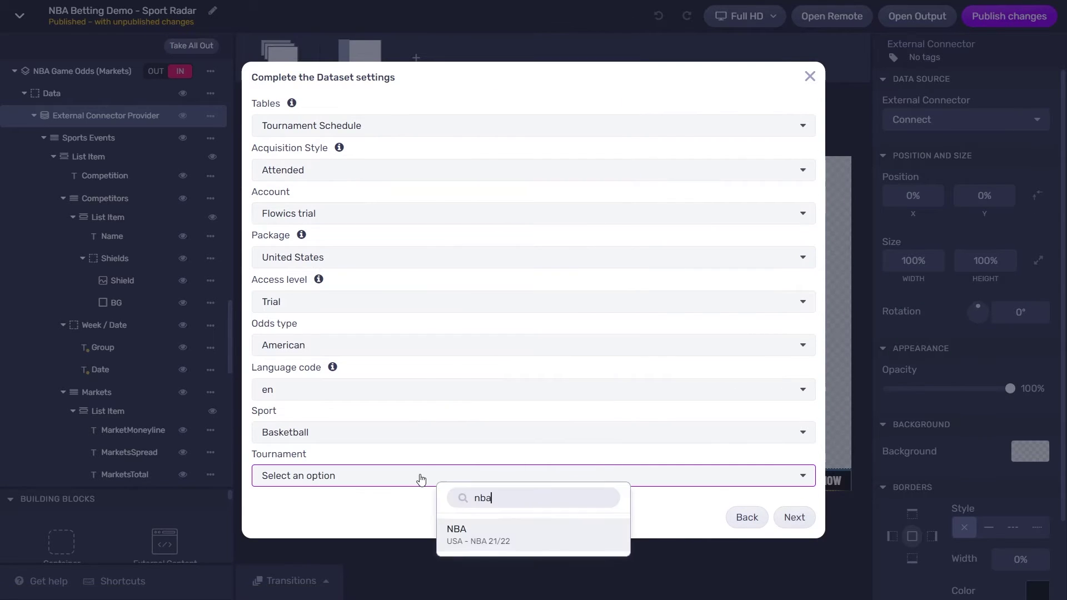
click(493, 556)
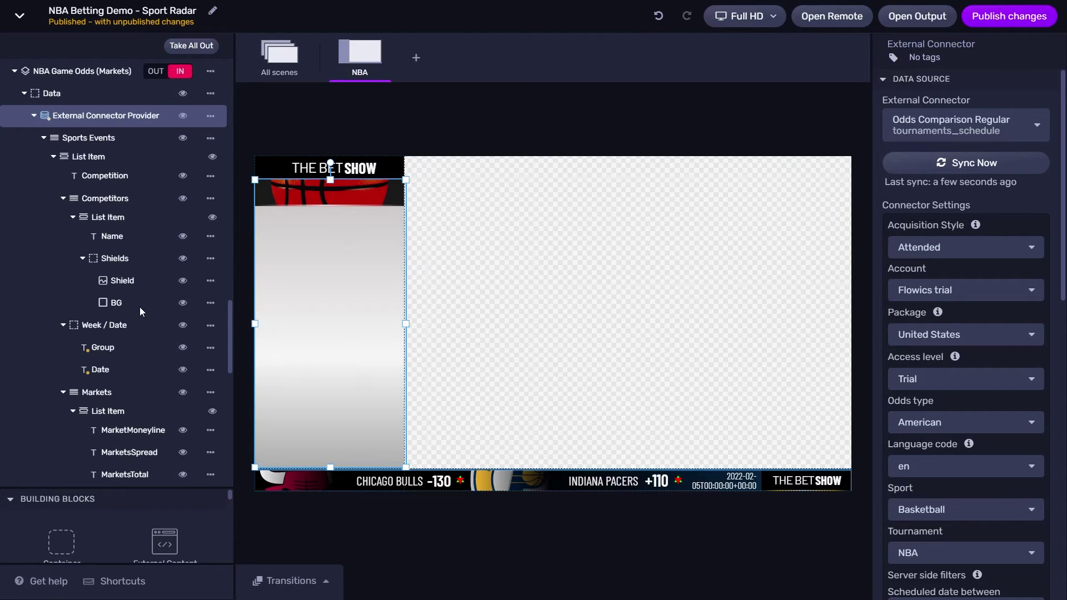
Step: Bind the Sports Events list to the sport_events array from the External Connector Provider
click(112, 138)
click(1031, 126)
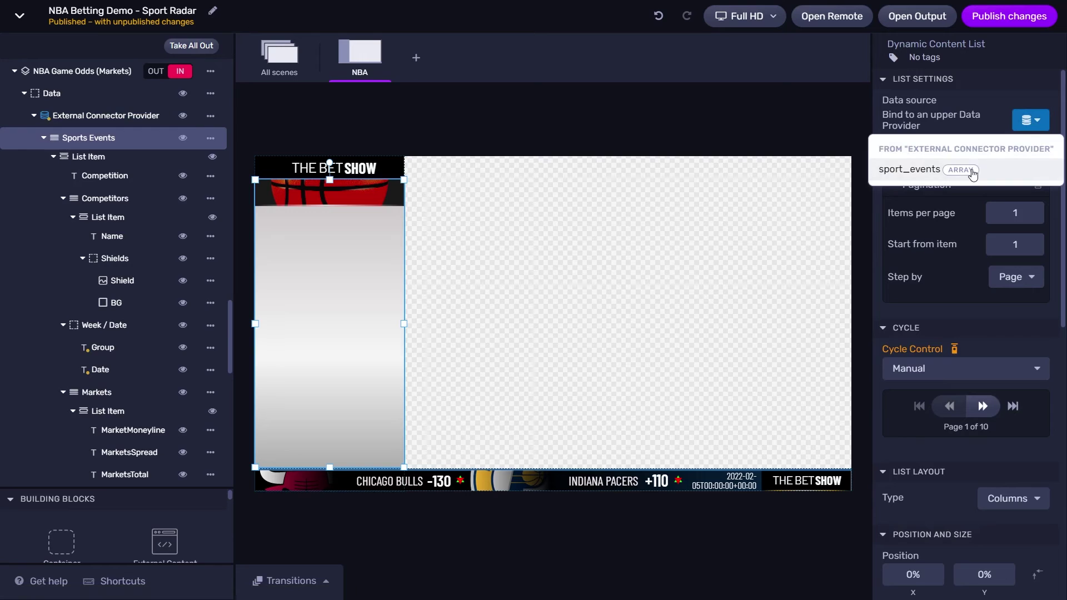
click(972, 173)
Step: Bind the Competition text to the tournament.name variable
click(106, 175)
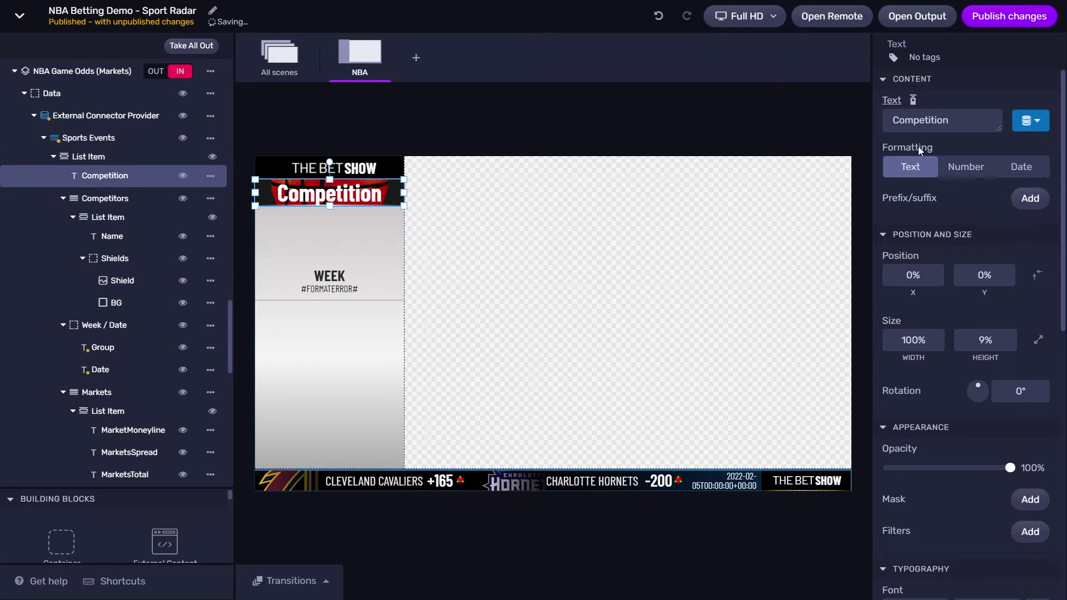
click(1025, 122)
text(name)
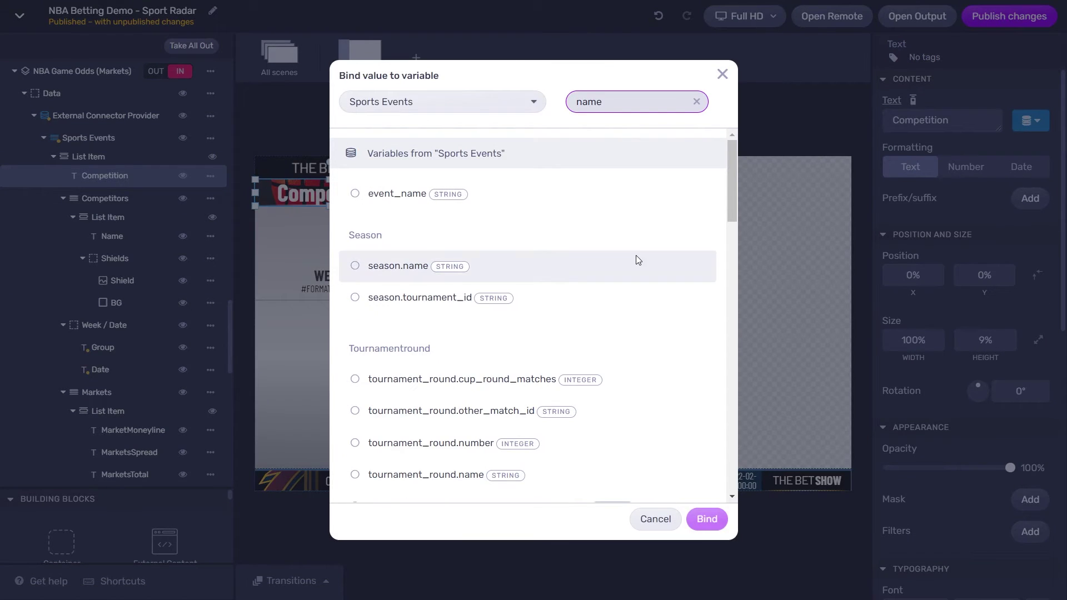
text(tournament)
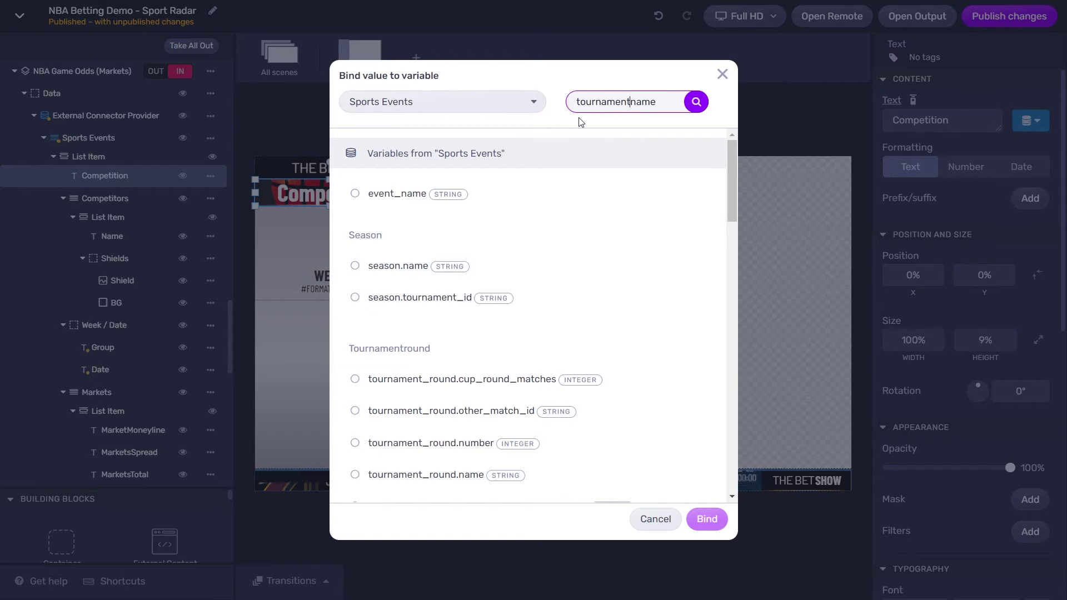
text(.)
key(Return)
click(490, 349)
click(706, 409)
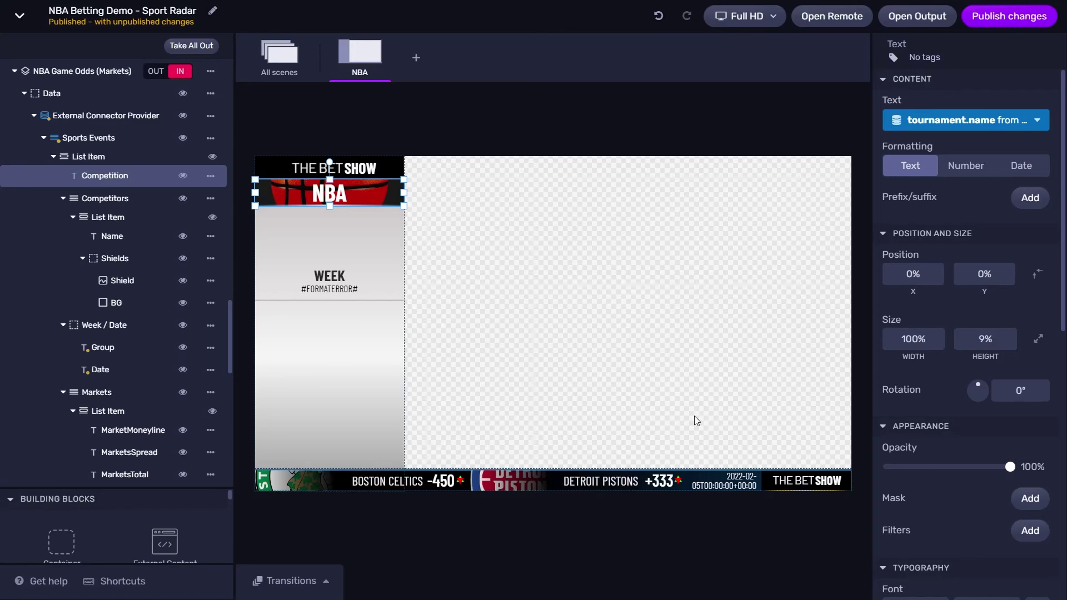
Step: Bind the Competitors list to the competitors array from Sports Events
click(105, 199)
click(1033, 117)
click(862, 169)
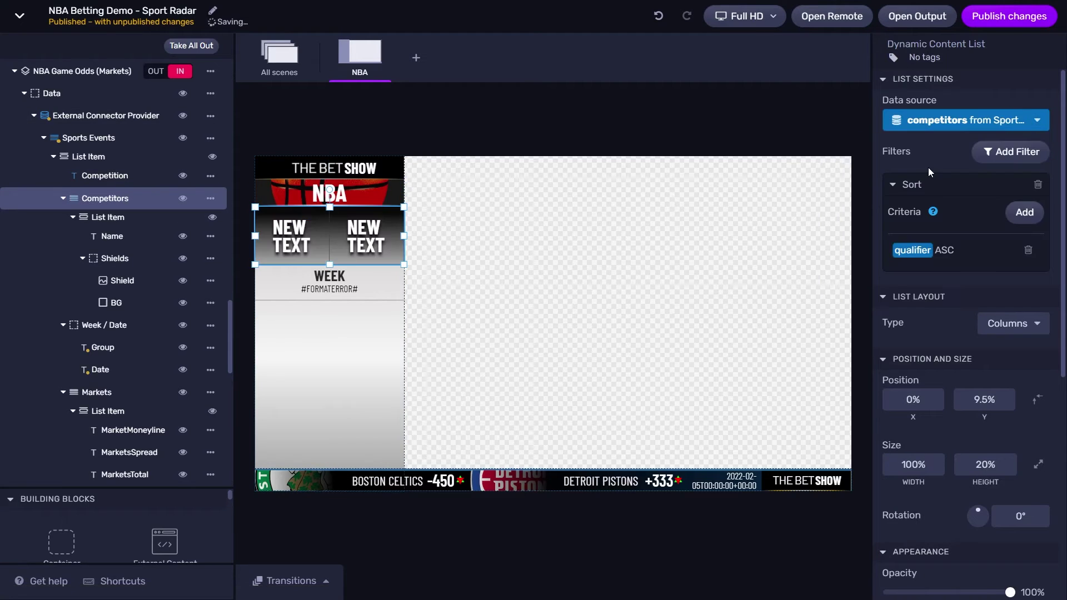
Step: Bind the competitor Name text to the name variable from Competitors
click(158, 228)
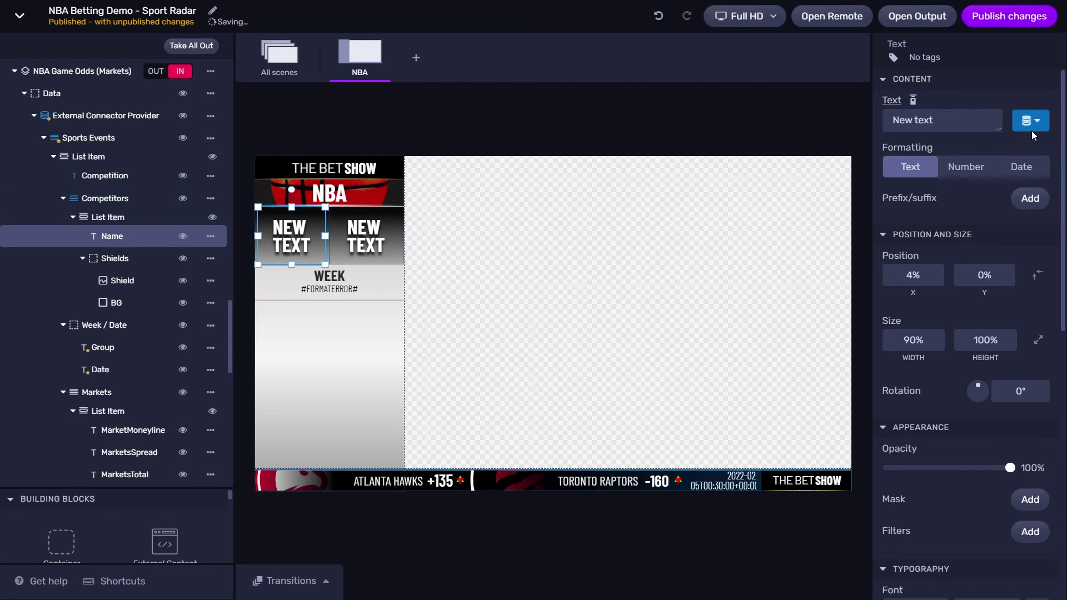
click(1031, 123)
click(505, 196)
click(706, 519)
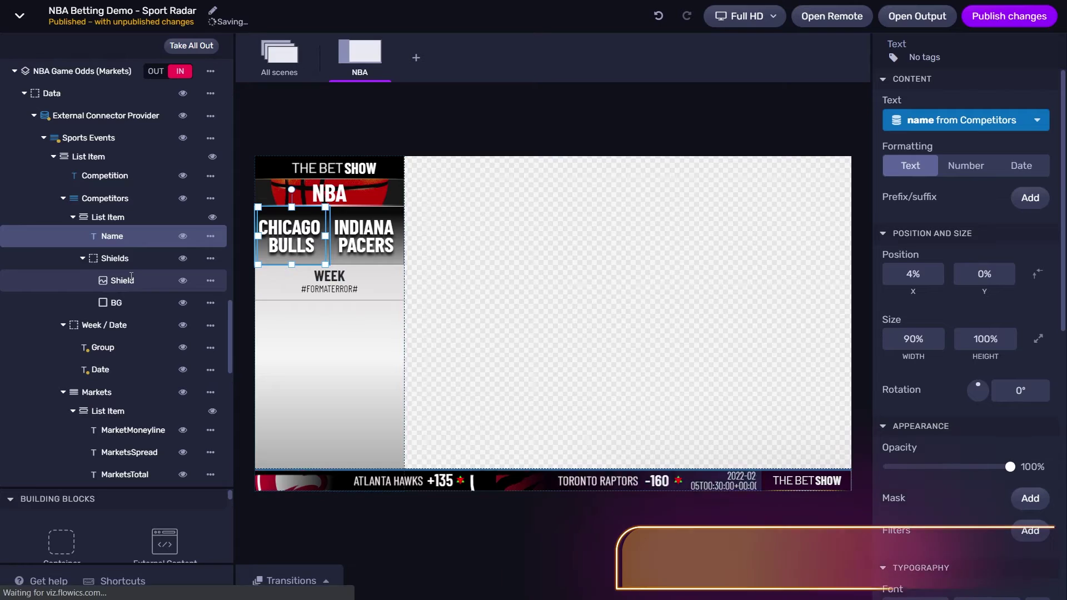
Step: Bind the Shield image source to logoUrl from Competitors
click(134, 282)
click(1032, 110)
click(986, 170)
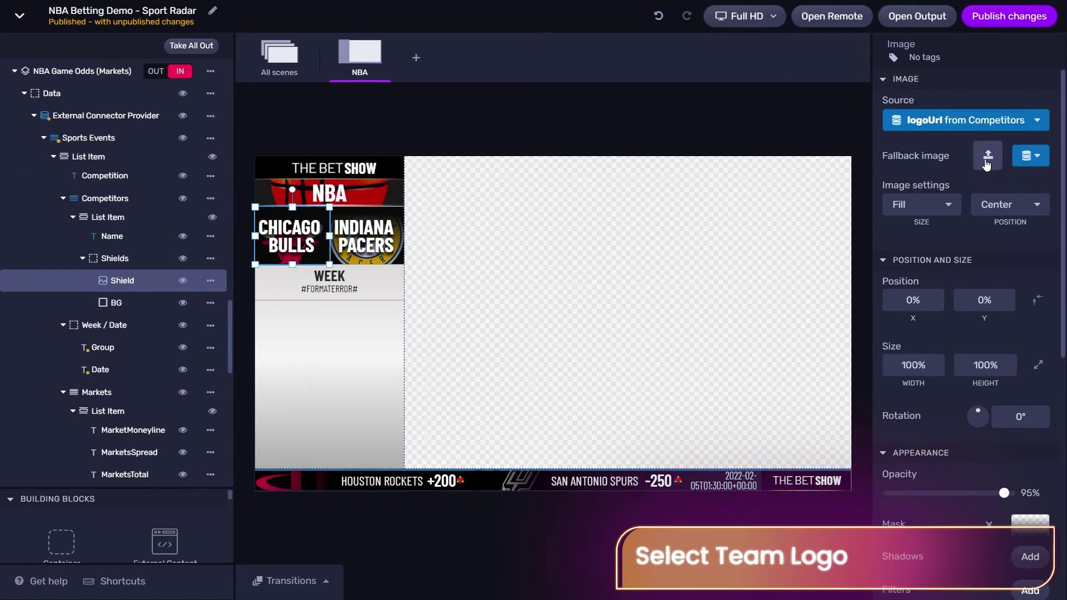
Step: Bind the Group text under Week / Date to tournament_round.group from Sports Events
click(123, 346)
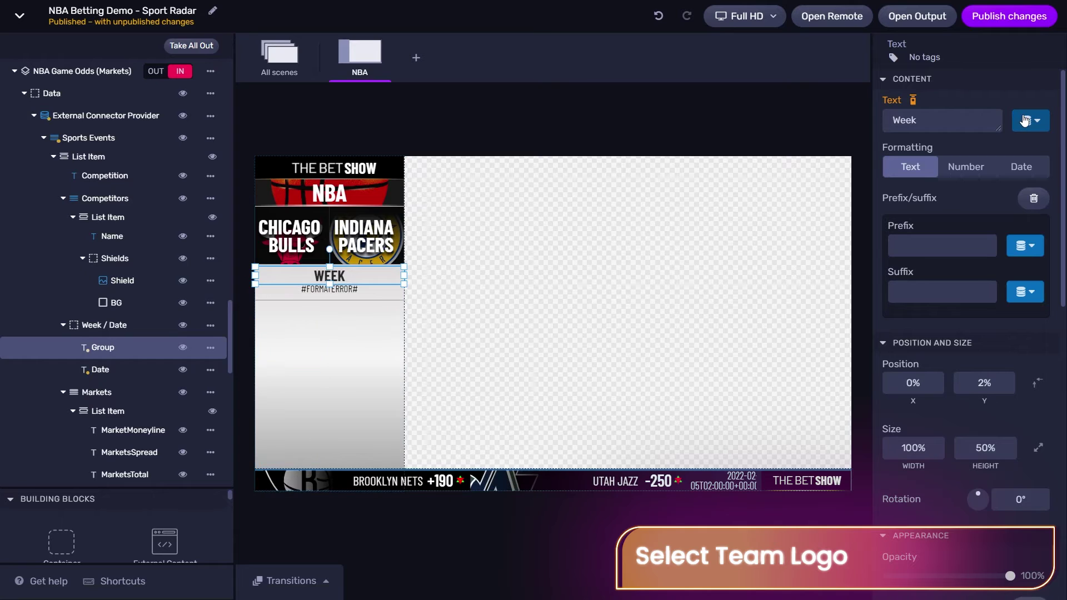
click(1025, 120)
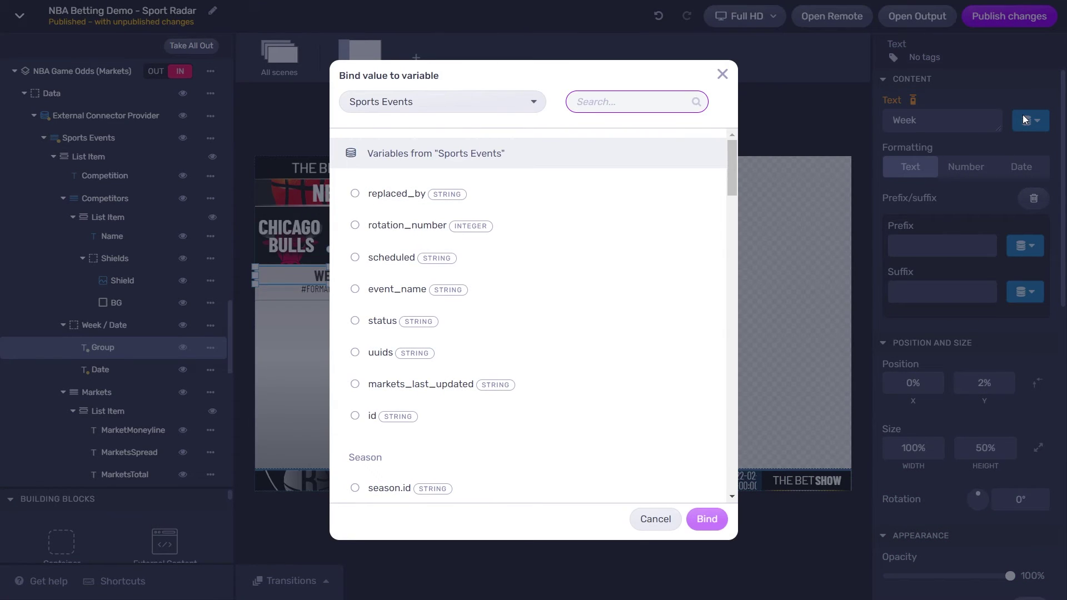
text(tournament_round.grou)
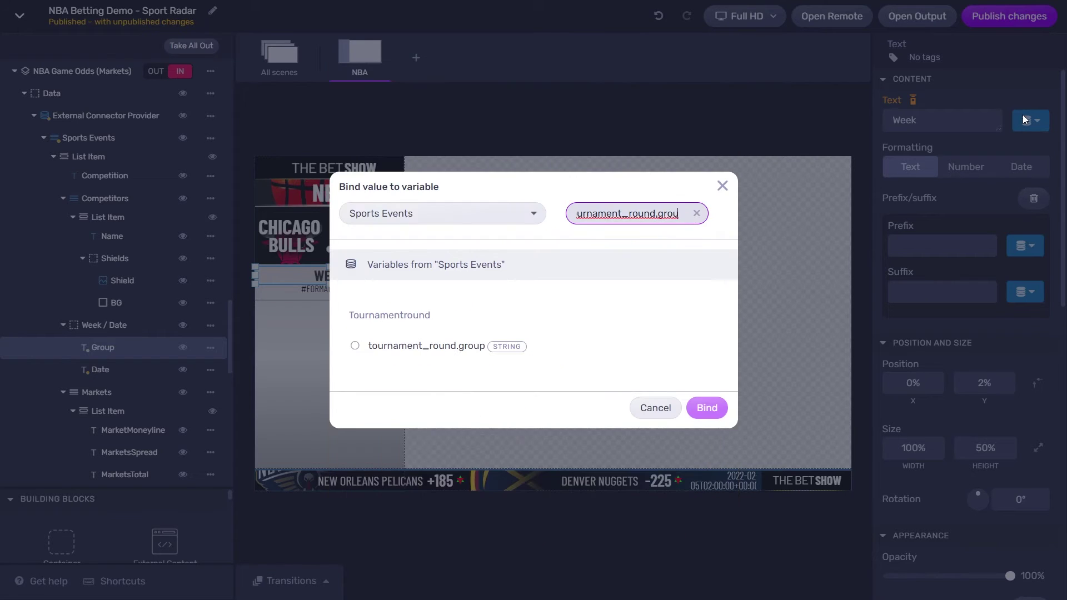
click(687, 345)
click(707, 408)
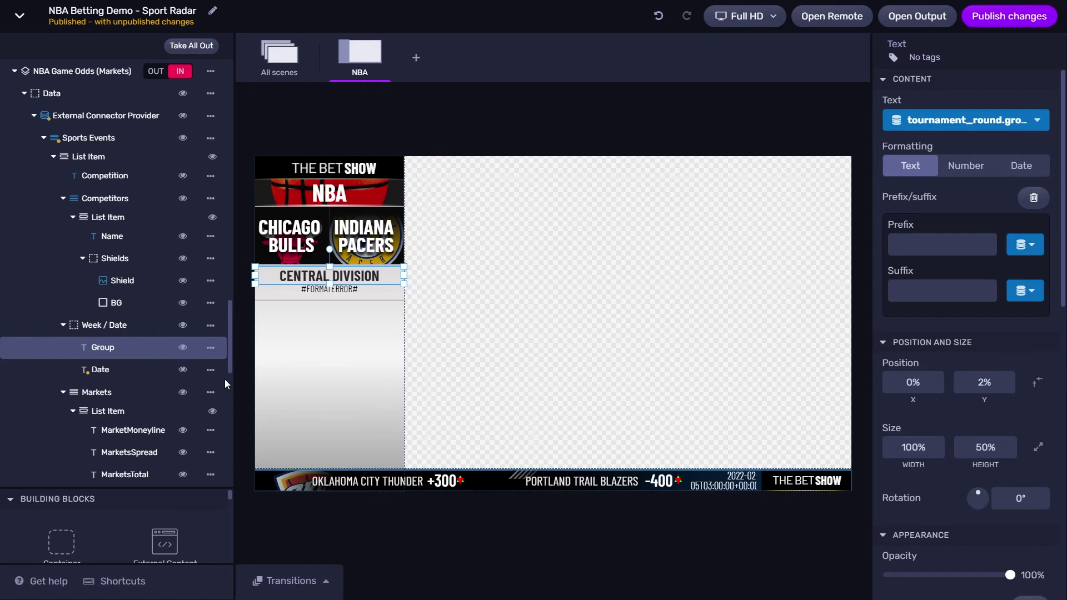
Step: Bind the Date text under Week / Date to the scheduled variable from Sports Events
click(100, 370)
click(1029, 128)
text(sce)
key(BackSpace)
text(hed)
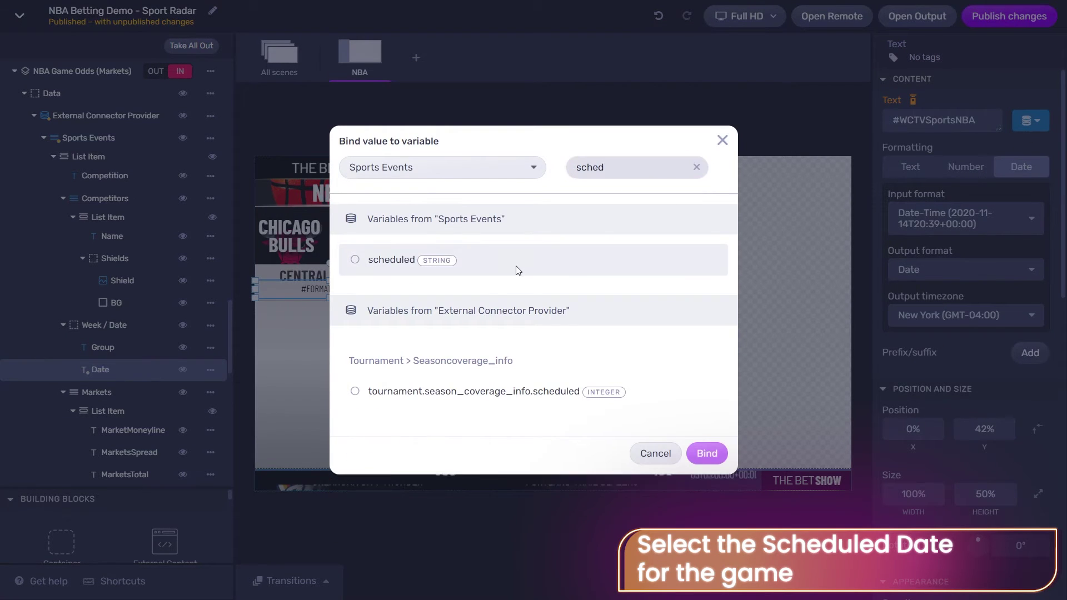
click(511, 267)
click(706, 454)
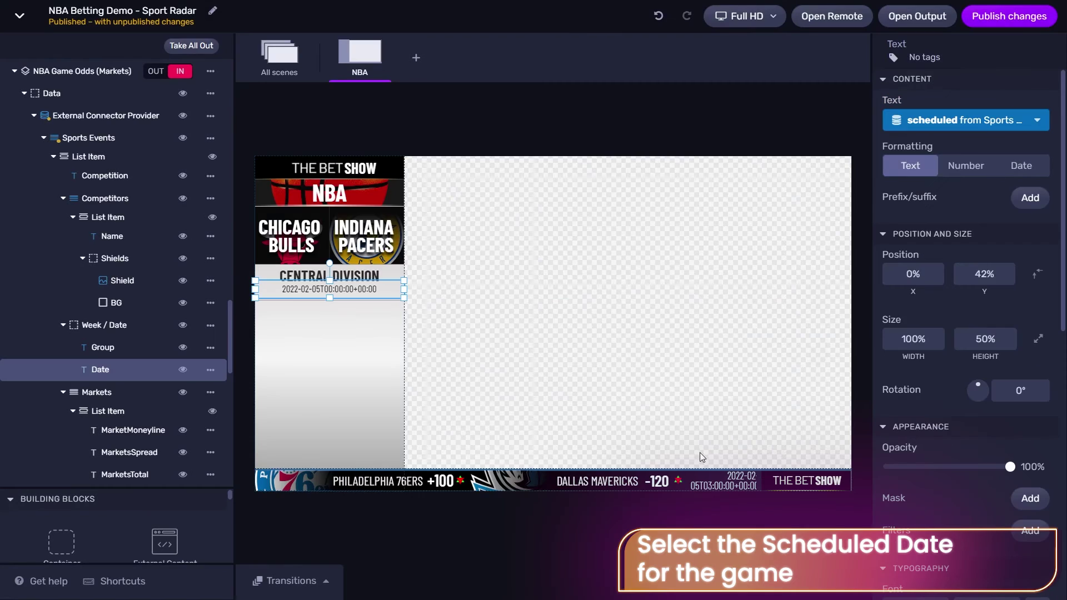
Step: Bind the total market's odds text in the Outcomes list to the odds variable from Outcomes
scroll(150, 334, down, 6)
click(148, 430)
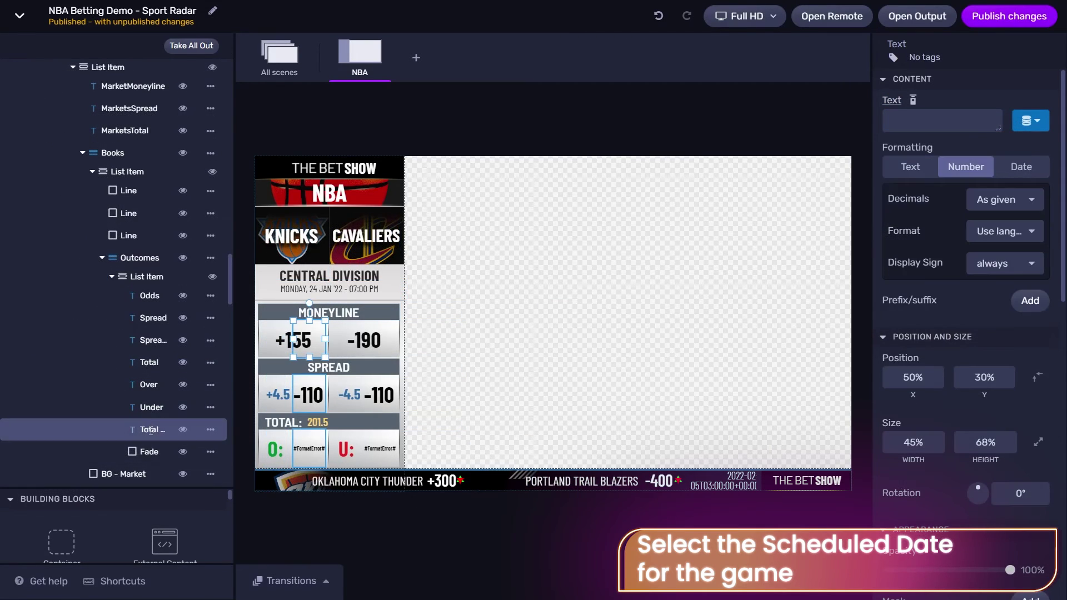
click(1034, 123)
click(507, 227)
click(707, 518)
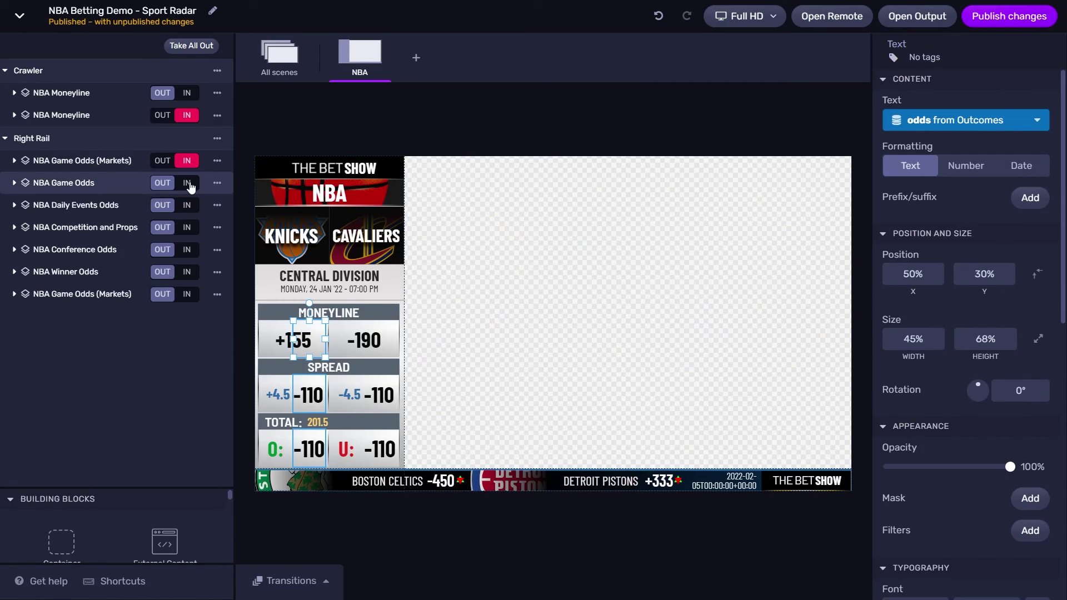
Step: Preview the NBA Game Odds, Daily Events Odds, Competition and Props, Conference Odds and Winner Odds overlays one after another
click(188, 184)
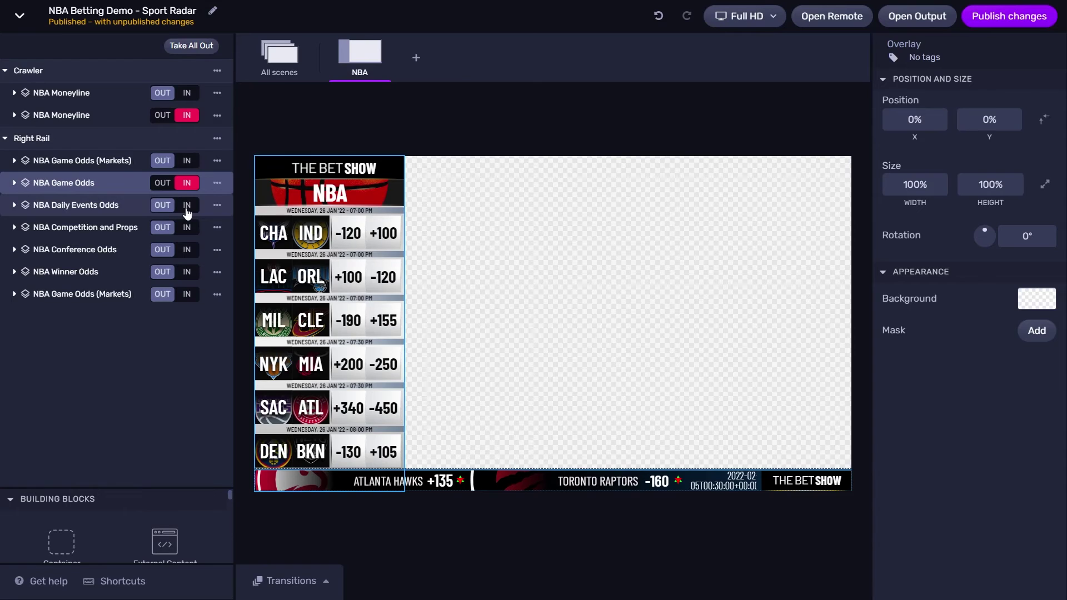
click(186, 206)
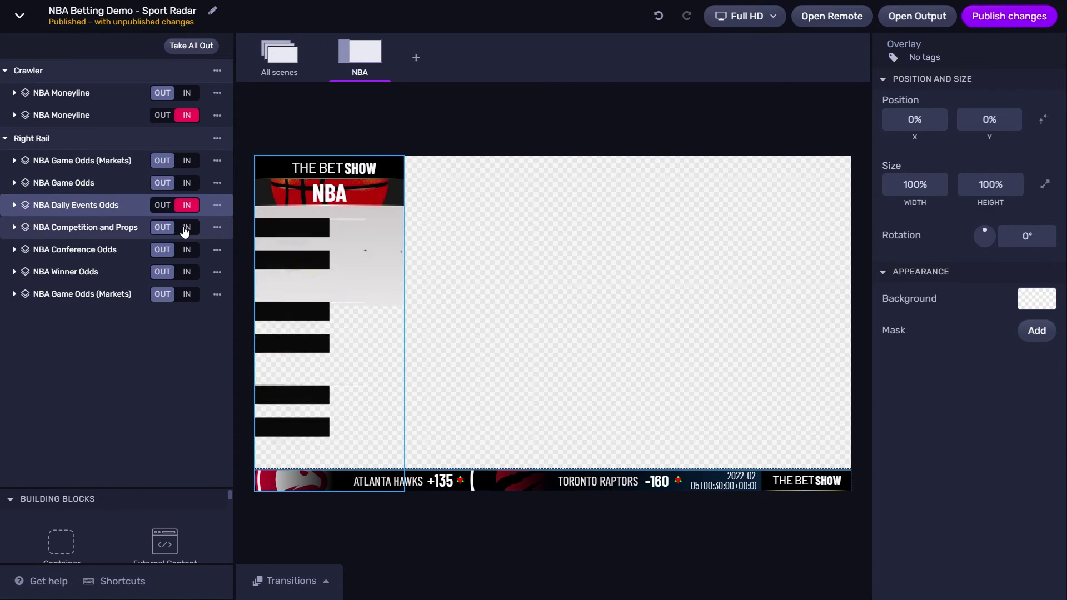
click(186, 227)
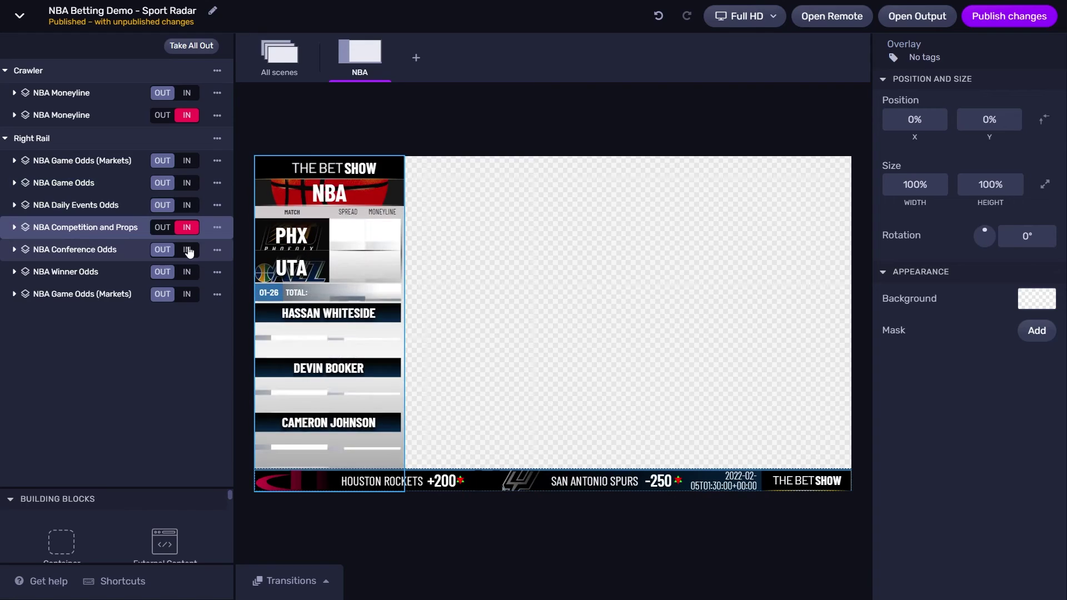
click(188, 250)
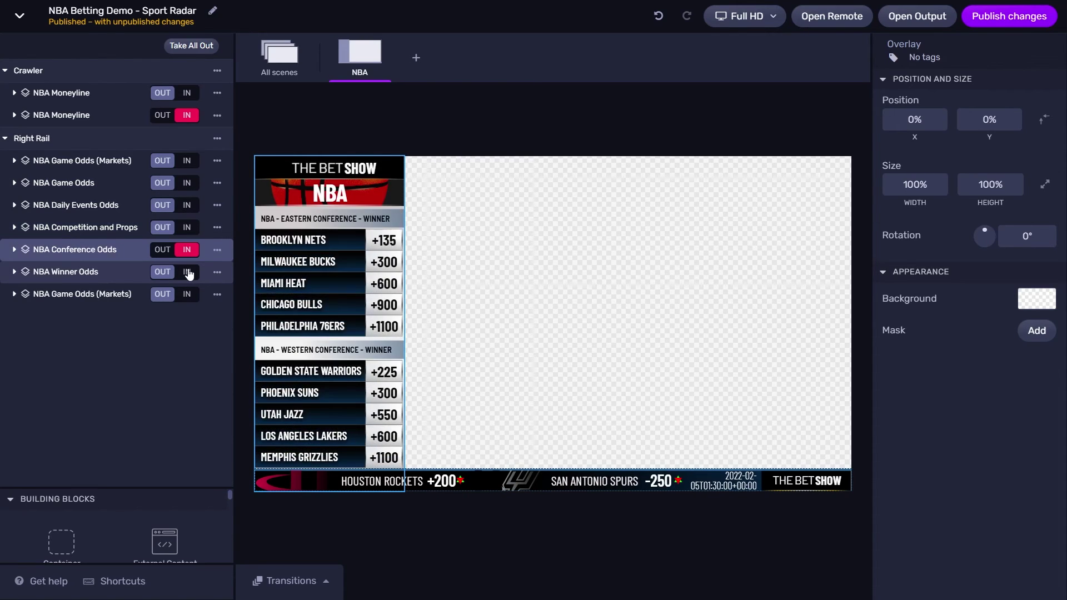
click(188, 272)
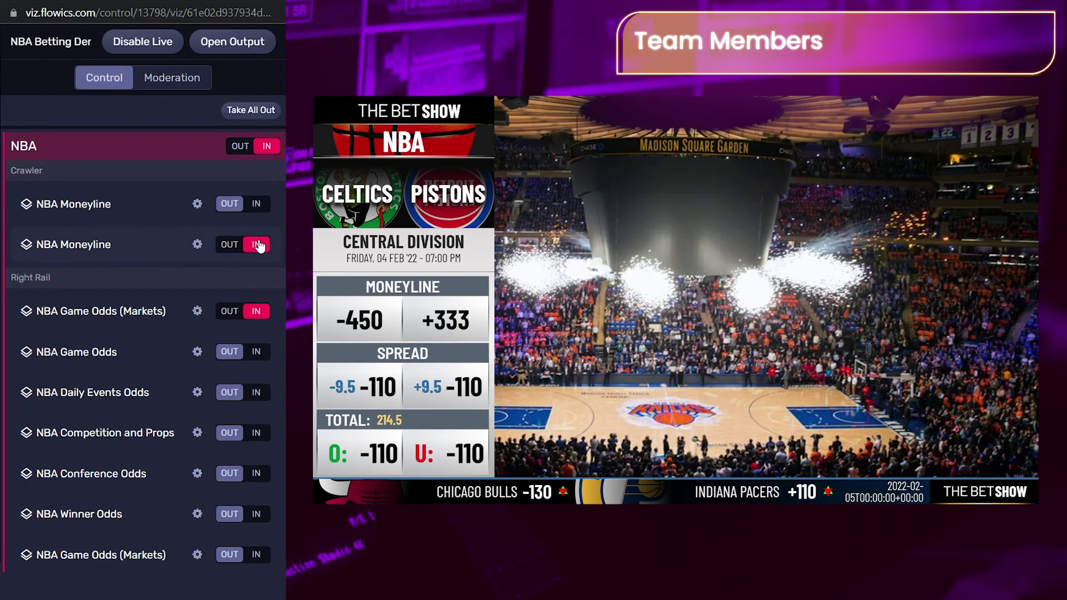
Step: From the remote control page, bring the Right Rail overlays on air in turn, from NBA Game Odds through NBA Winner Odds
click(257, 351)
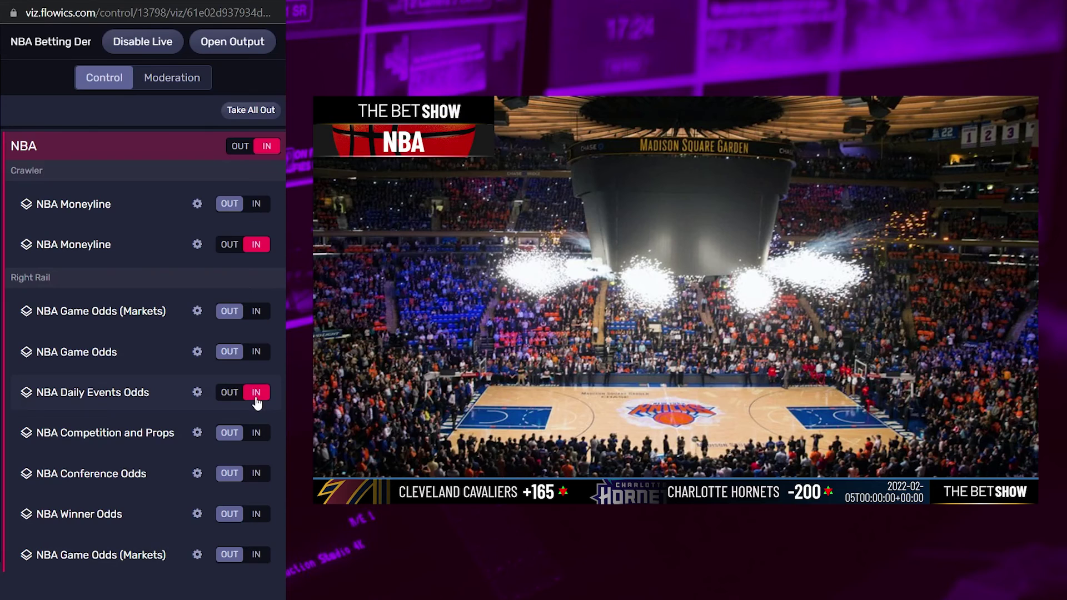
click(255, 433)
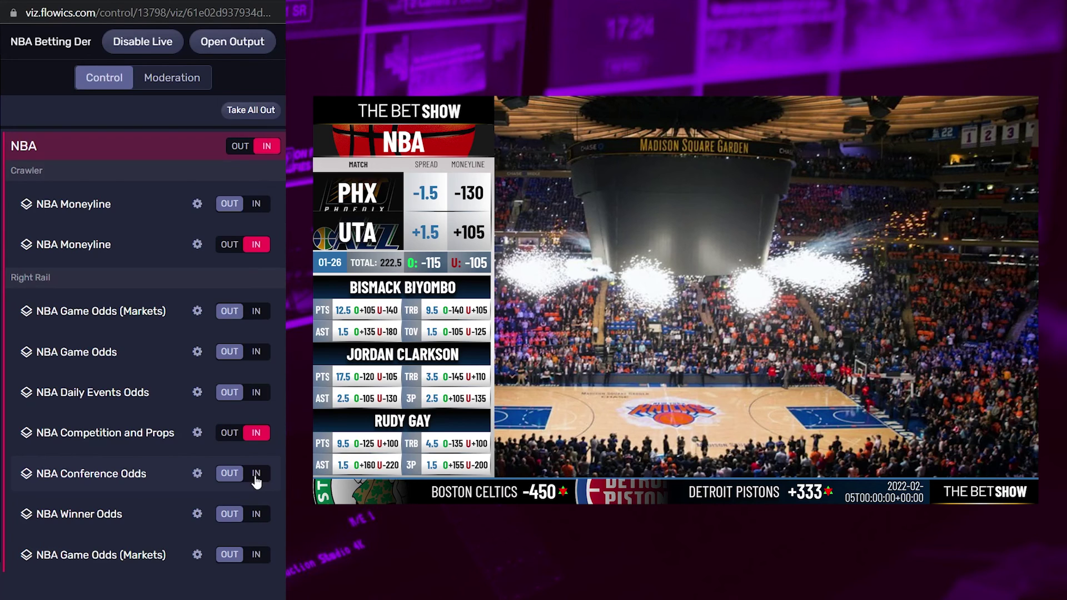
click(256, 475)
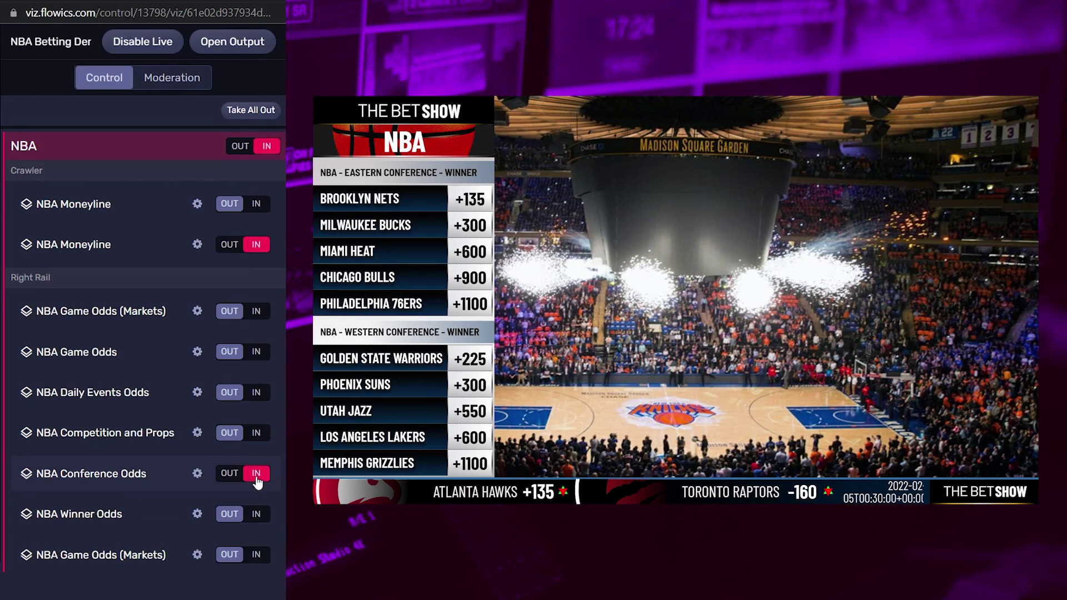
click(256, 516)
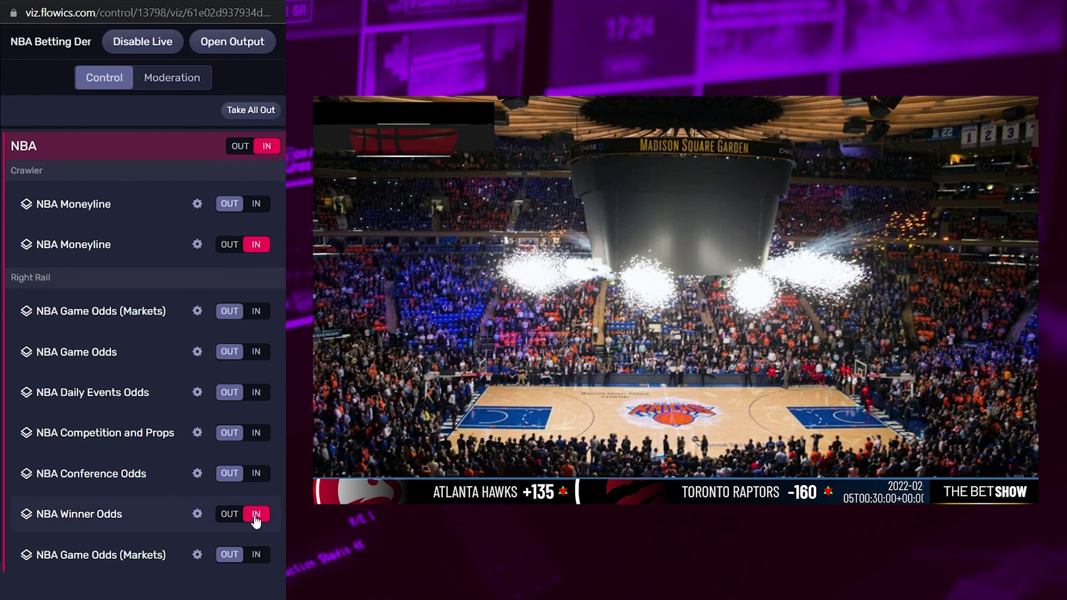